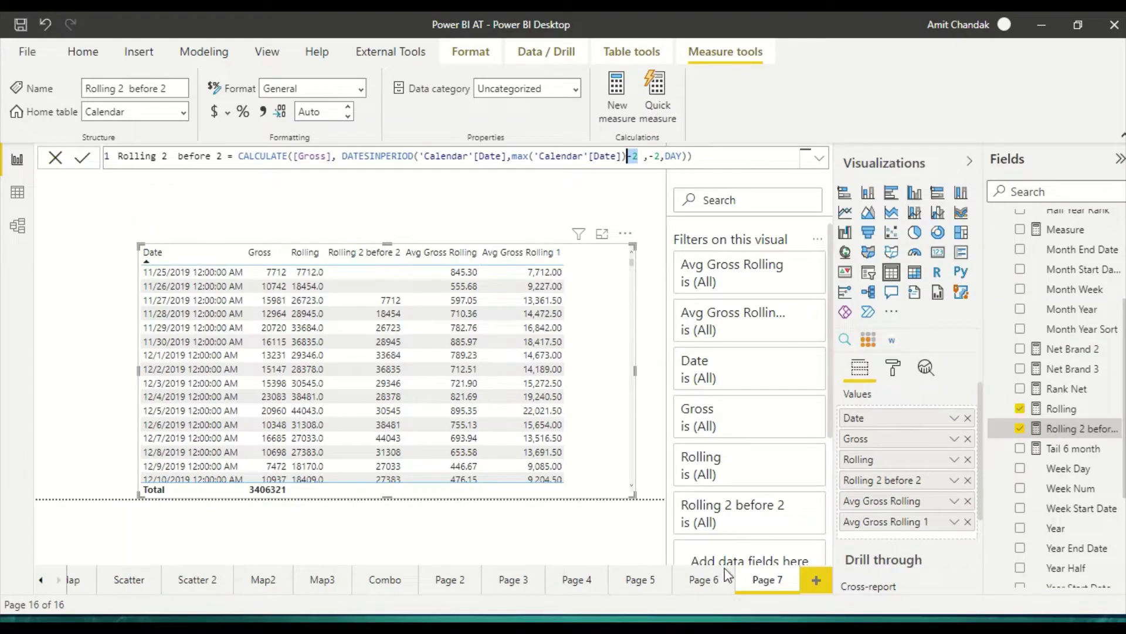
# Add a new report page and expand the KPI and Calendar tables in the field list.
pyautogui.click(815, 577)
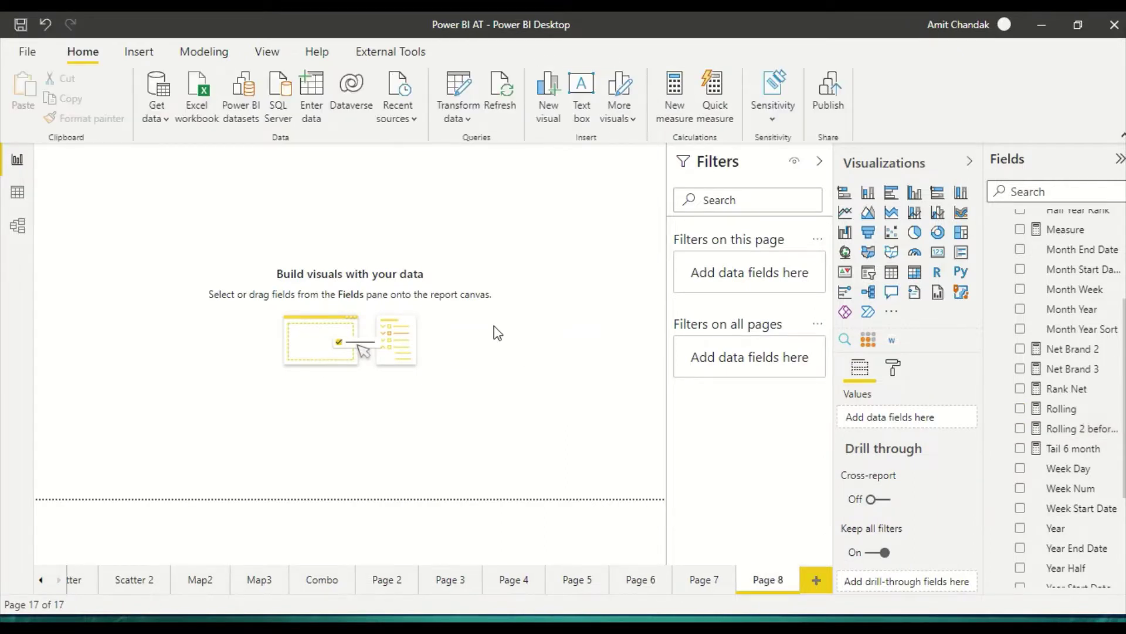
pyautogui.scroll(3, 1065, 384)
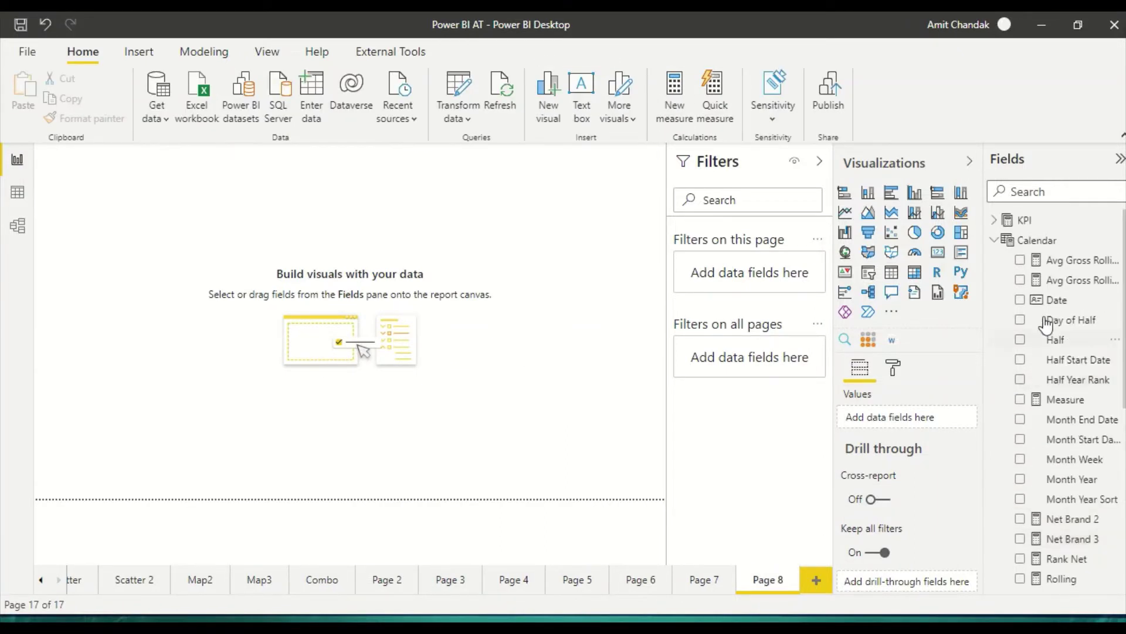
pyautogui.click(996, 240)
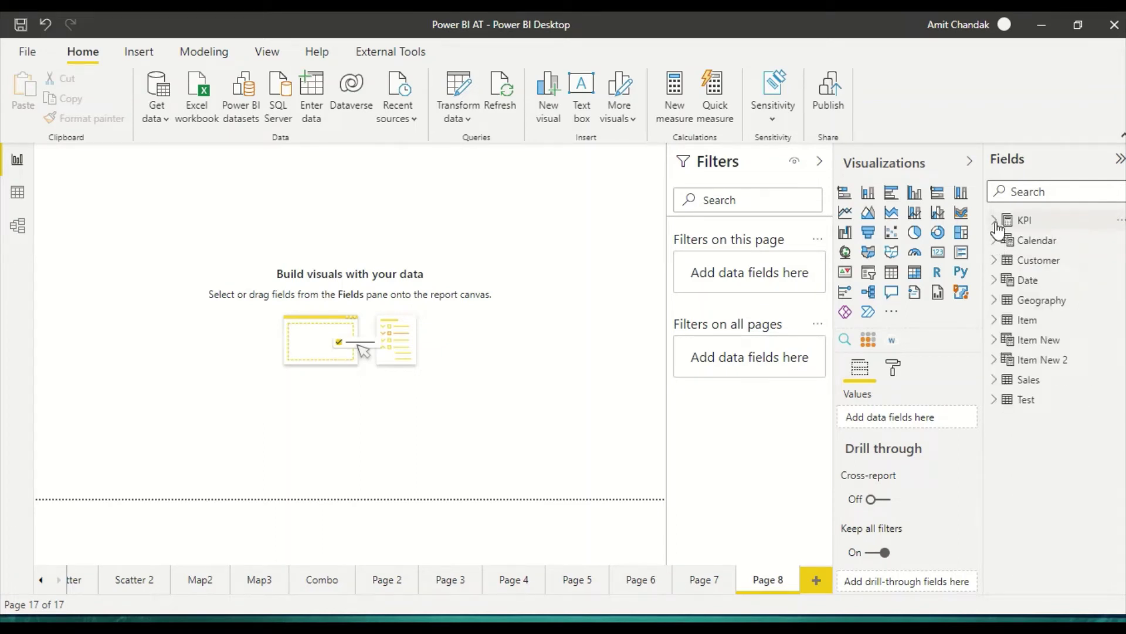
pyautogui.click(997, 224)
pyautogui.scroll(-2, 1011, 413)
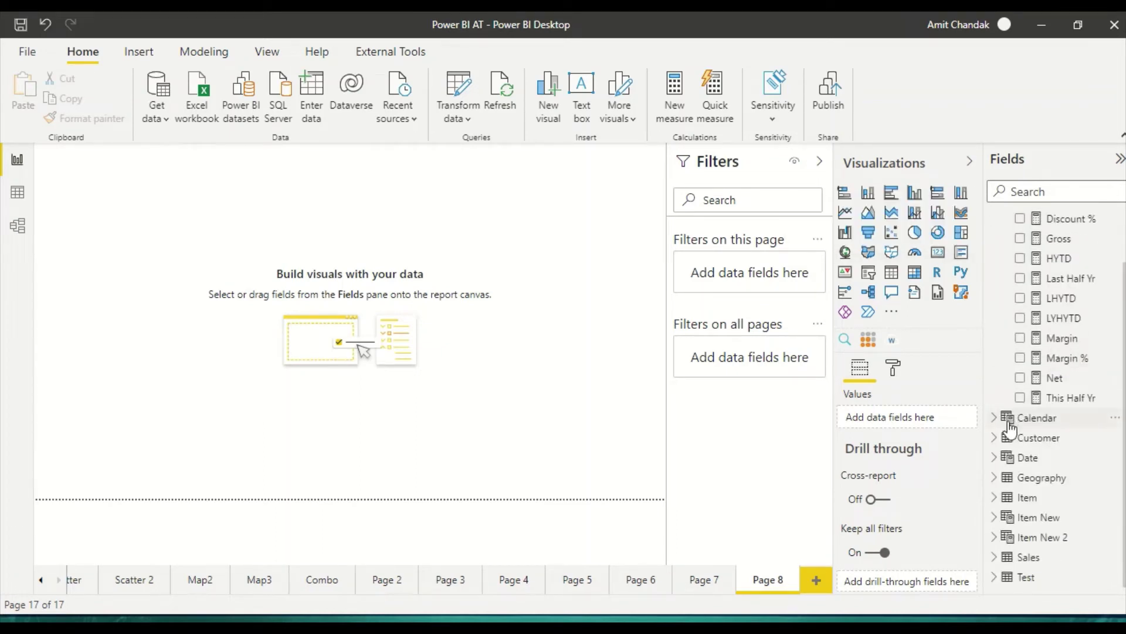
pyautogui.click(1000, 418)
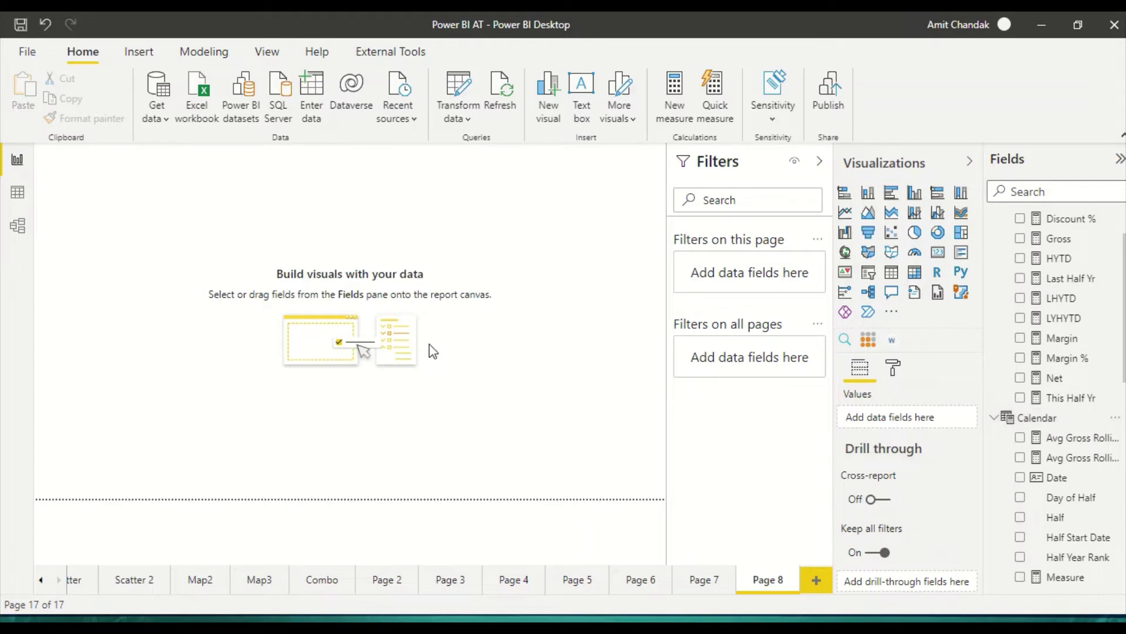
# Create a table visual from Calendar's Month Year field on the empty page and enlarge it.
pyautogui.scroll(-5, 1019, 424)
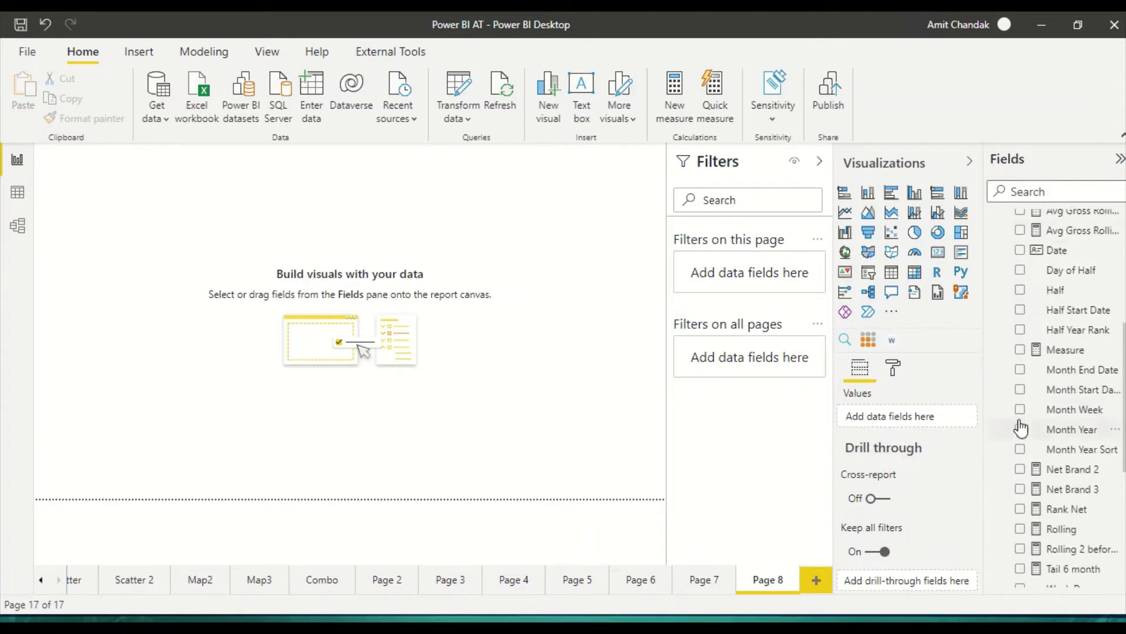
pyautogui.moveTo(1074, 437); pyautogui.dragTo(103, 238)
pyautogui.moveTo(237, 306); pyautogui.dragTo(404, 487)
pyautogui.scroll(7, 1081, 327)
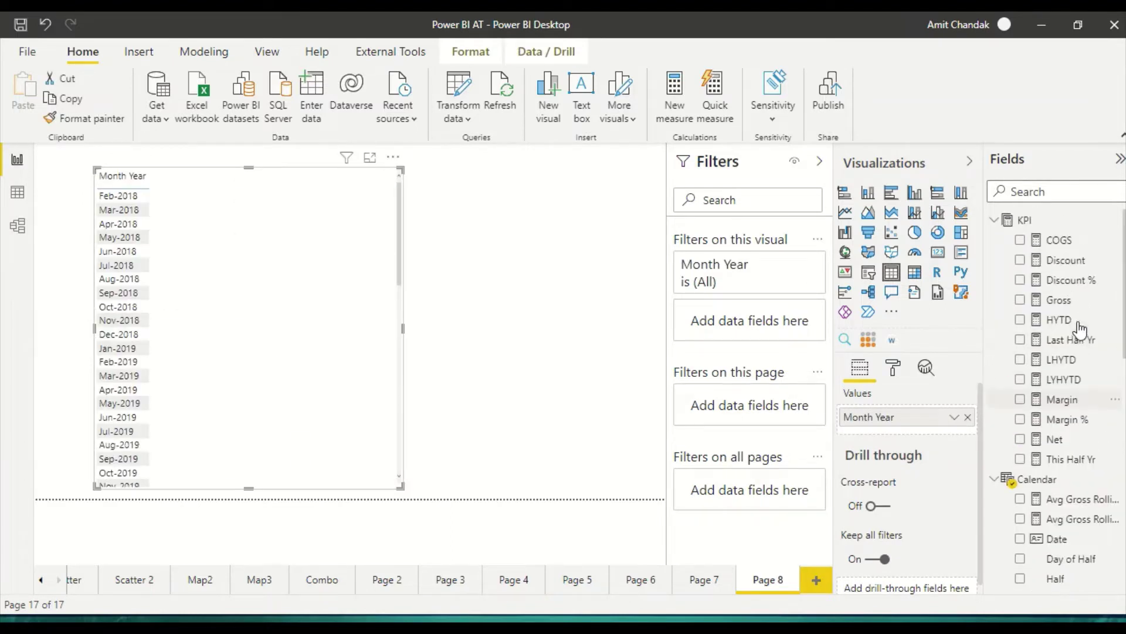
pyautogui.moveTo(1054, 439); pyautogui.dragTo(247, 229)
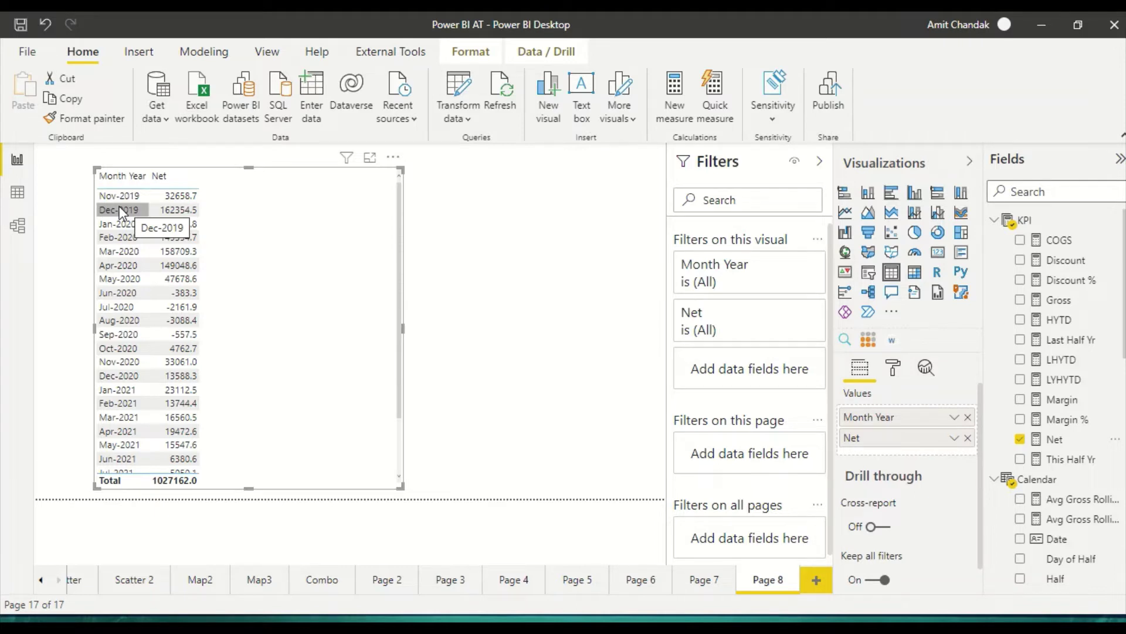
pyautogui.click(1021, 438)
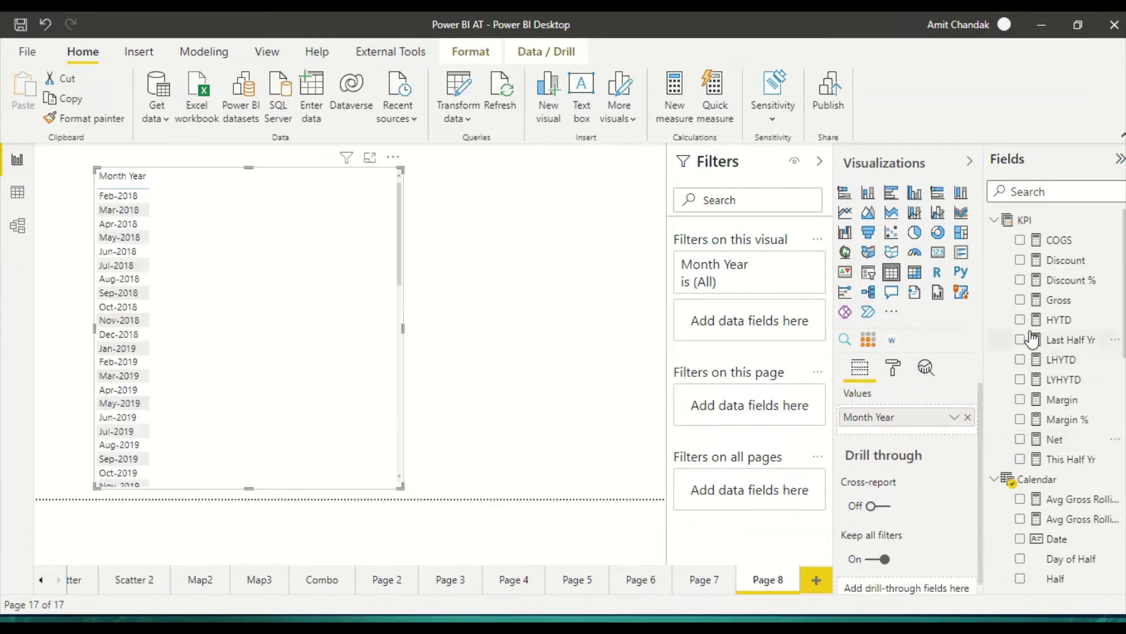
# Add the Gross measure to the Month Year table and make the visual wider and slightly shorter.
pyautogui.click(1020, 300)
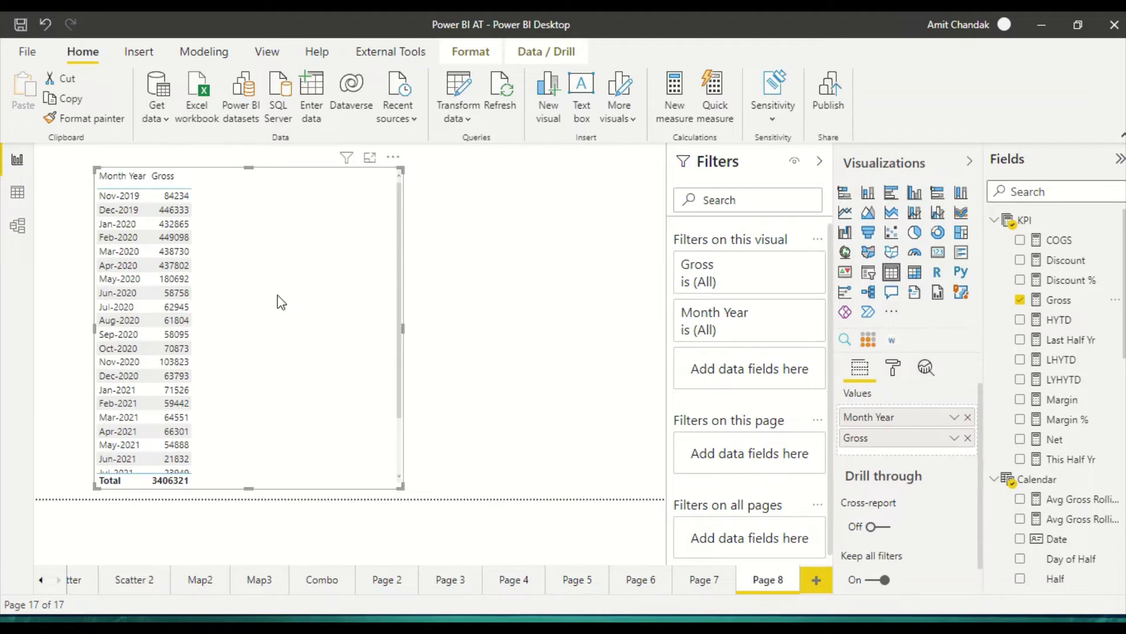
pyautogui.moveTo(184, 265)
pyautogui.moveTo(172, 214)
pyautogui.moveTo(401, 169); pyautogui.dragTo(478, 219)
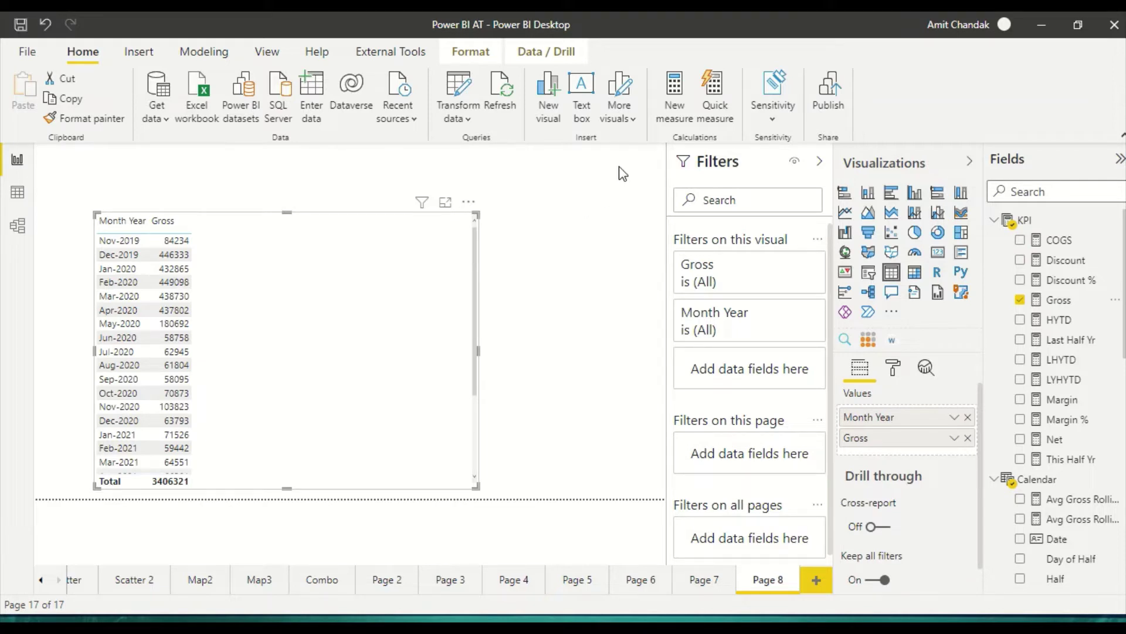
# Start a new measure named Rolling Gross 2 Month with CALCULATE([Gross] as the beginning of its formula.
pyautogui.click(674, 112)
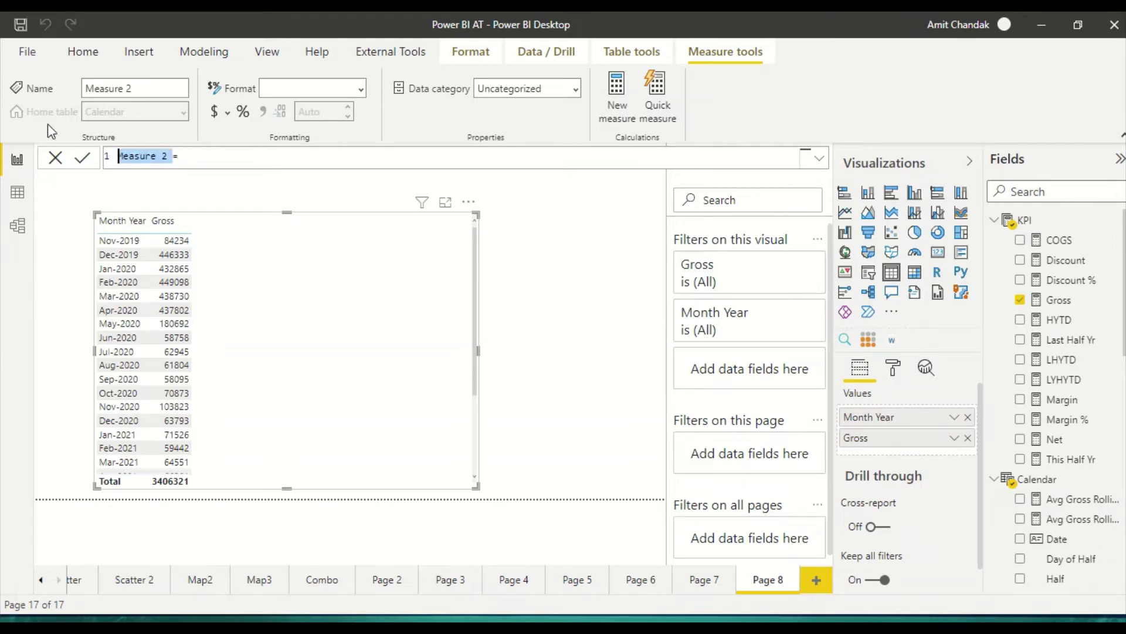
pyautogui.write('Rollin')
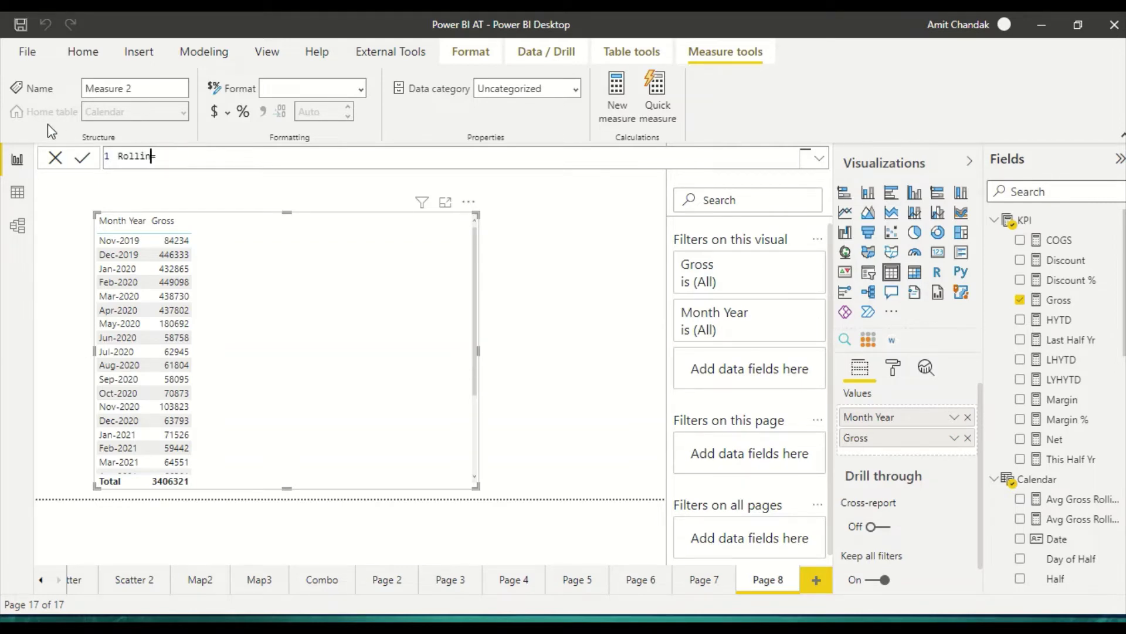
pyautogui.write('g Gross 2 Month= CALCULATE(')
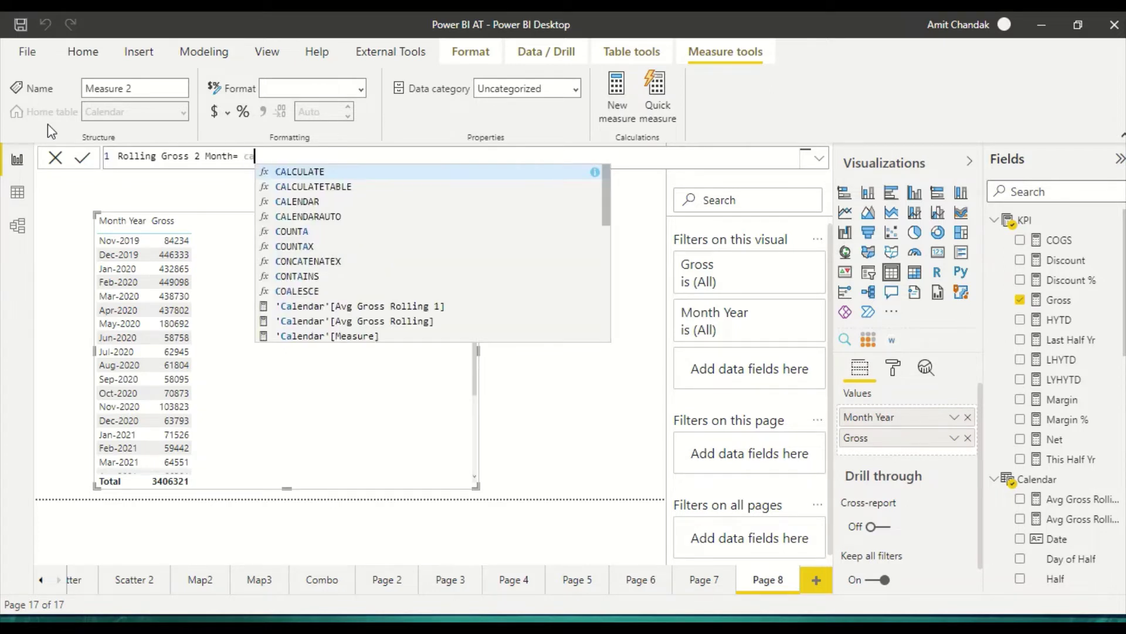
pyautogui.write('[n')
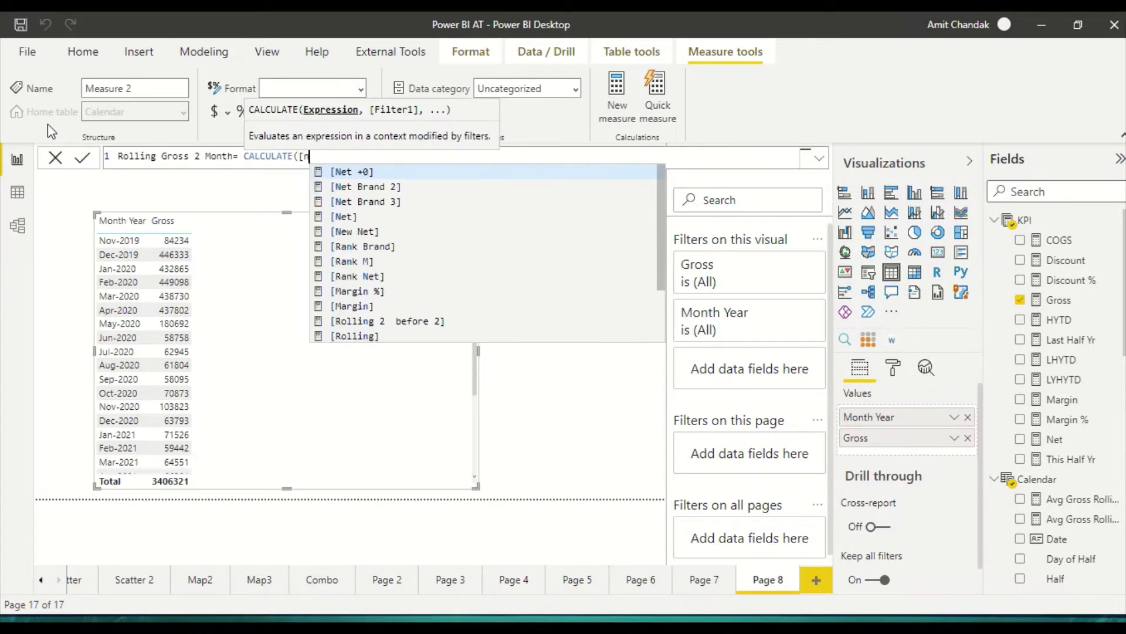
pyautogui.press('Down')
pyautogui.press('BackSpace')
pyautogui.write('Gross]')
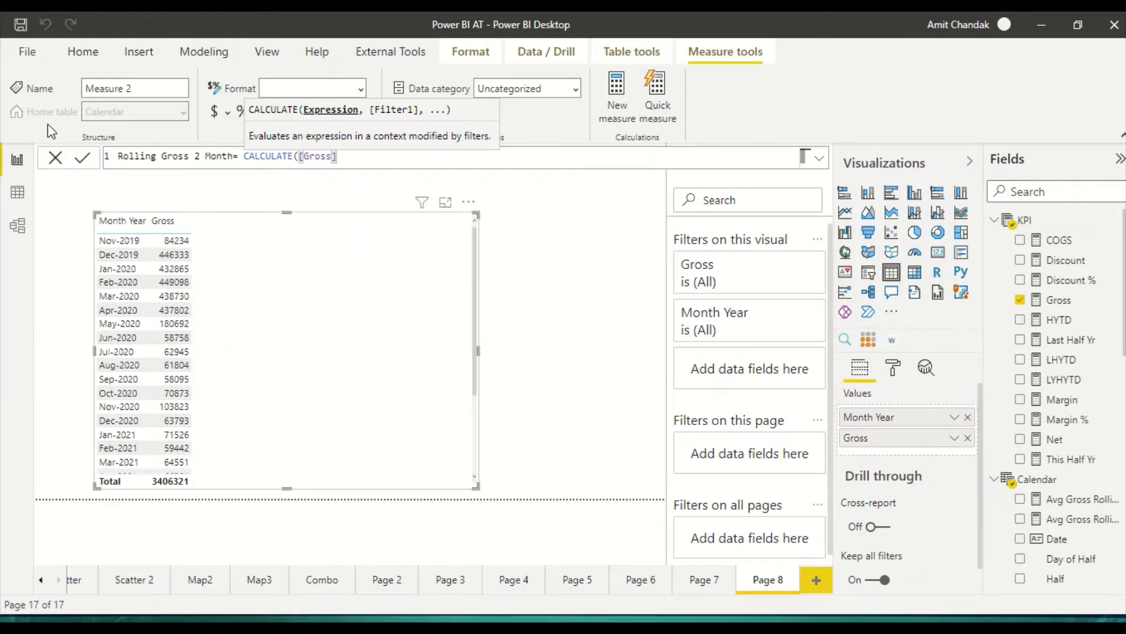
# Add a DATESINPERIOD filter to the measure's formula with 'Calendar'[Date] as its dates argument.
pyautogui.write(', dates')
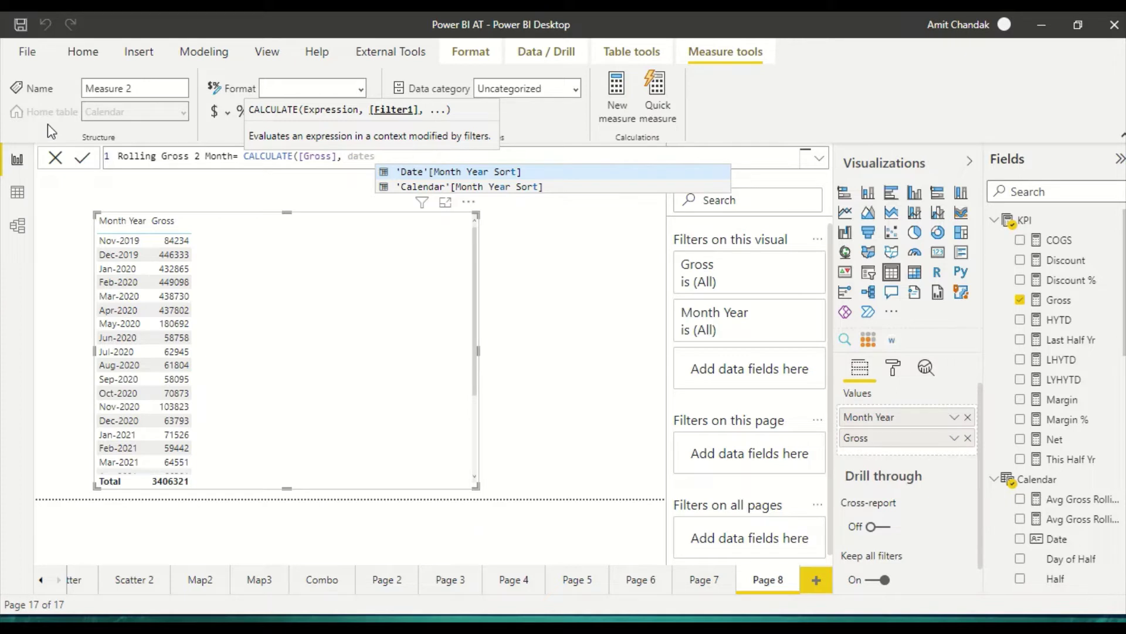
pyautogui.write('i')
pyautogui.press('Tab')
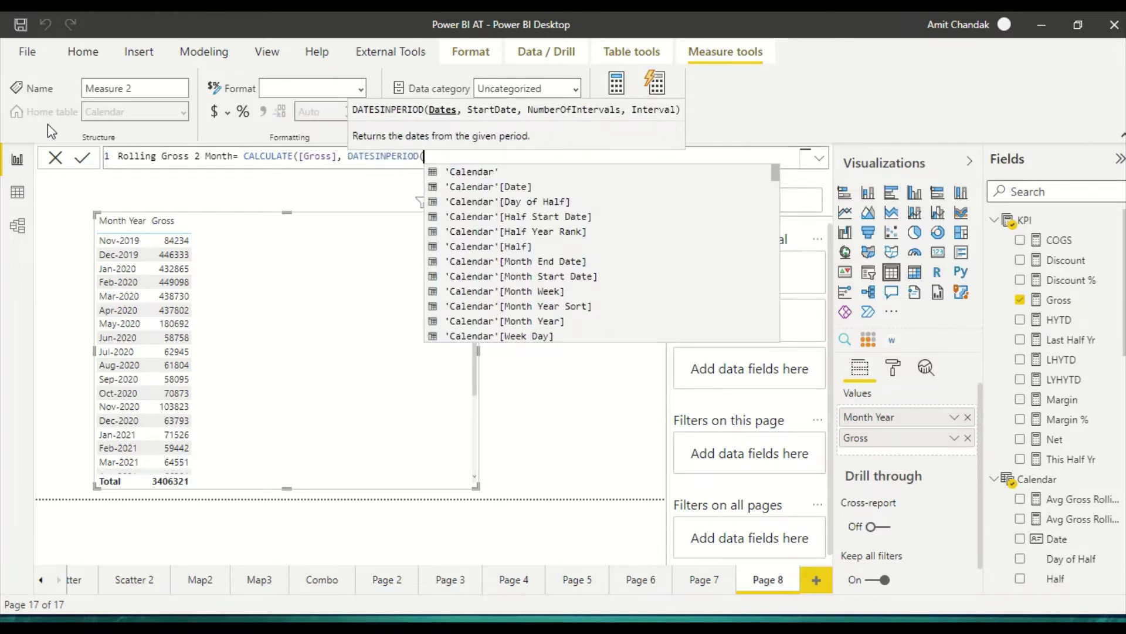
pyautogui.press('Up')
pyautogui.press('Up')
pyautogui.press('Up')
pyautogui.press('Up')
pyautogui.press('Up')
pyautogui.press('Up')
pyautogui.press('Up')
pyautogui.press('Up')
pyautogui.press('Up')
pyautogui.press('Up')
pyautogui.press('Up')
pyautogui.press('Up')
pyautogui.press('Up')
pyautogui.press('Up')
pyautogui.press('Up')
pyautogui.press('Up')
pyautogui.press('Up')
pyautogui.press('Up')
pyautogui.press('Up')
pyautogui.press('Up')
pyautogui.press('Down')
pyautogui.press('Up')
pyautogui.press('Up')
pyautogui.press('Up')
pyautogui.press('Up')
pyautogui.press('Up')
pyautogui.press('Up')
pyautogui.press('Up')
pyautogui.press('Up')
pyautogui.press('Up')
pyautogui.press('Up')
pyautogui.press('Up')
pyautogui.press('Up')
pyautogui.press('Up')
pyautogui.press('Up')
pyautogui.press('Up')
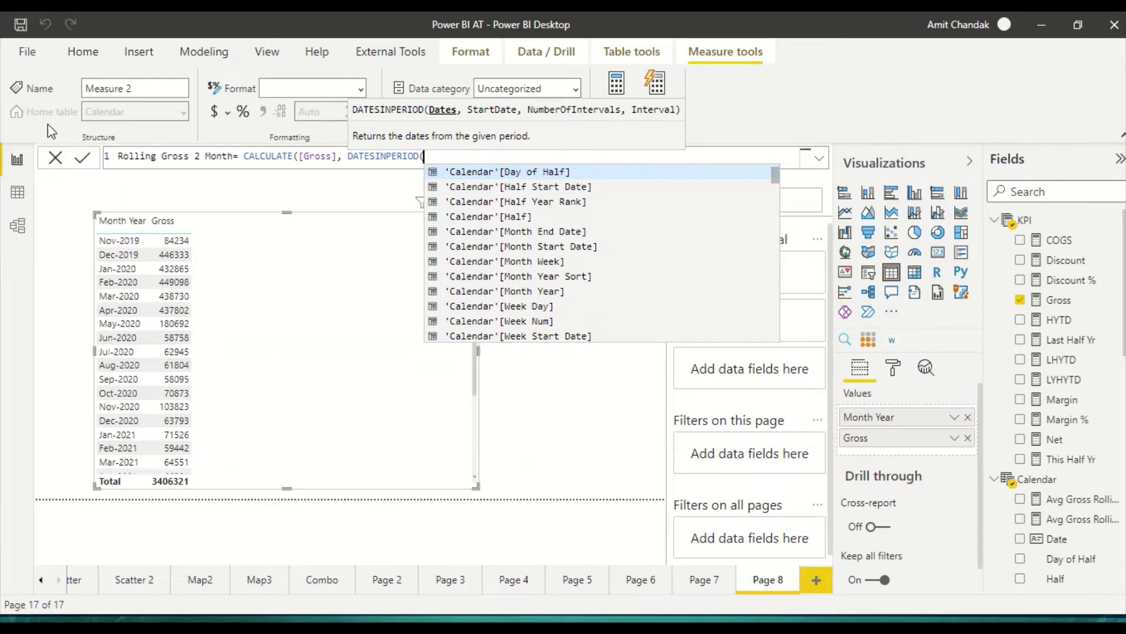
pyautogui.press('Up')
pyautogui.press('Up')
pyautogui.press('Down')
pyautogui.press('Down')
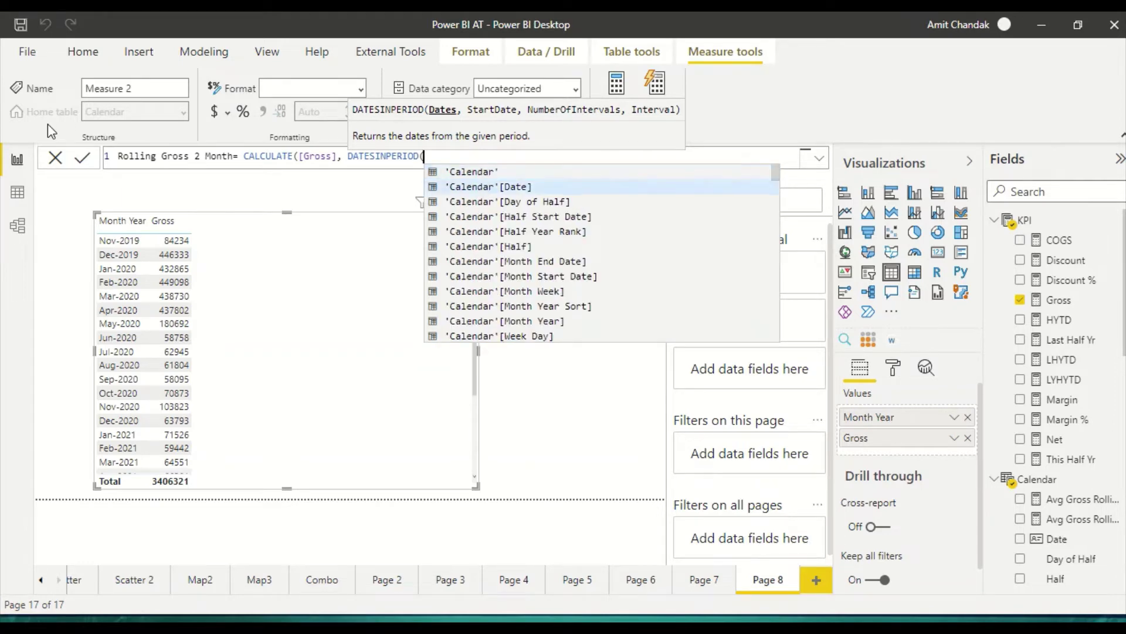
pyautogui.press('Tab')
pyautogui.write(',')
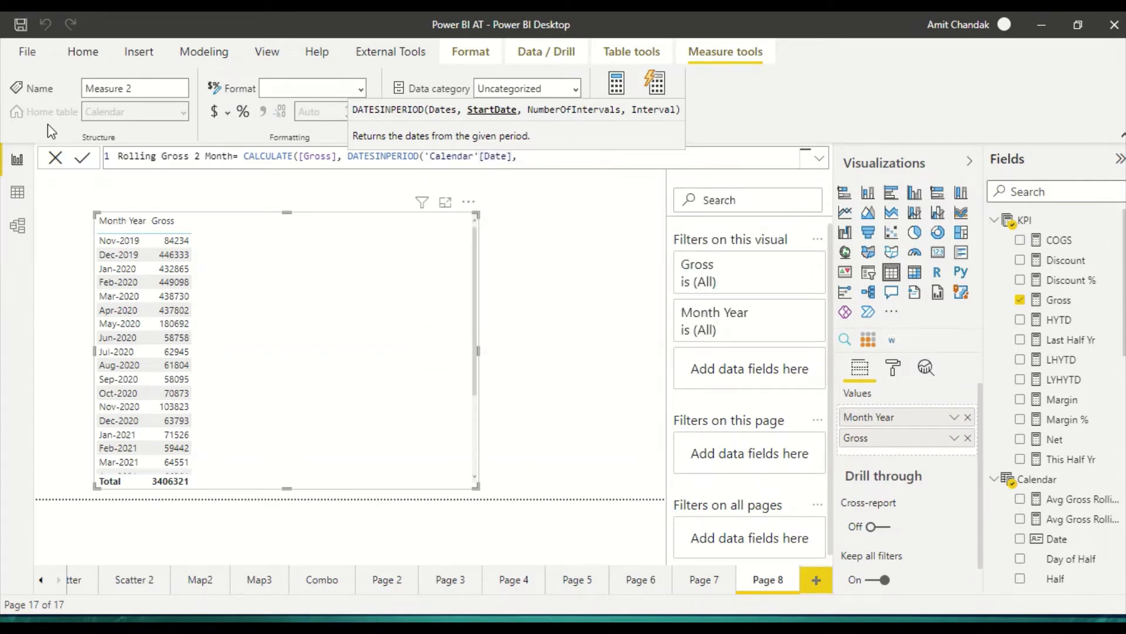
# Enter max('Calendar'[Date]) as the start date of the DATESINPERIOD filter.
pyautogui.write('max(')
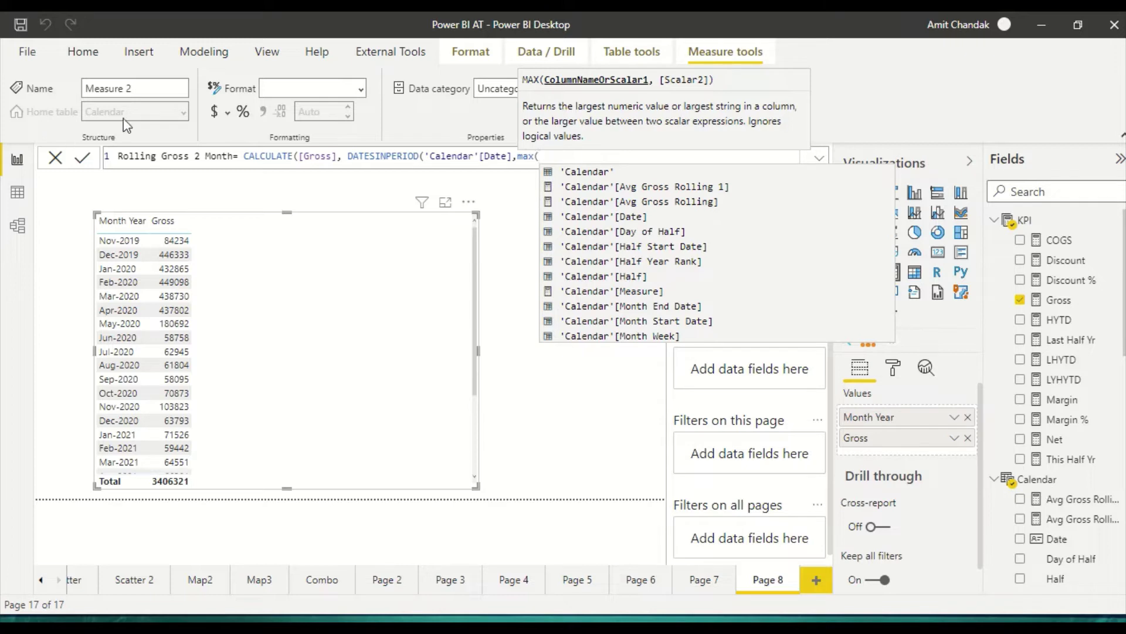
pyautogui.click(704, 171)
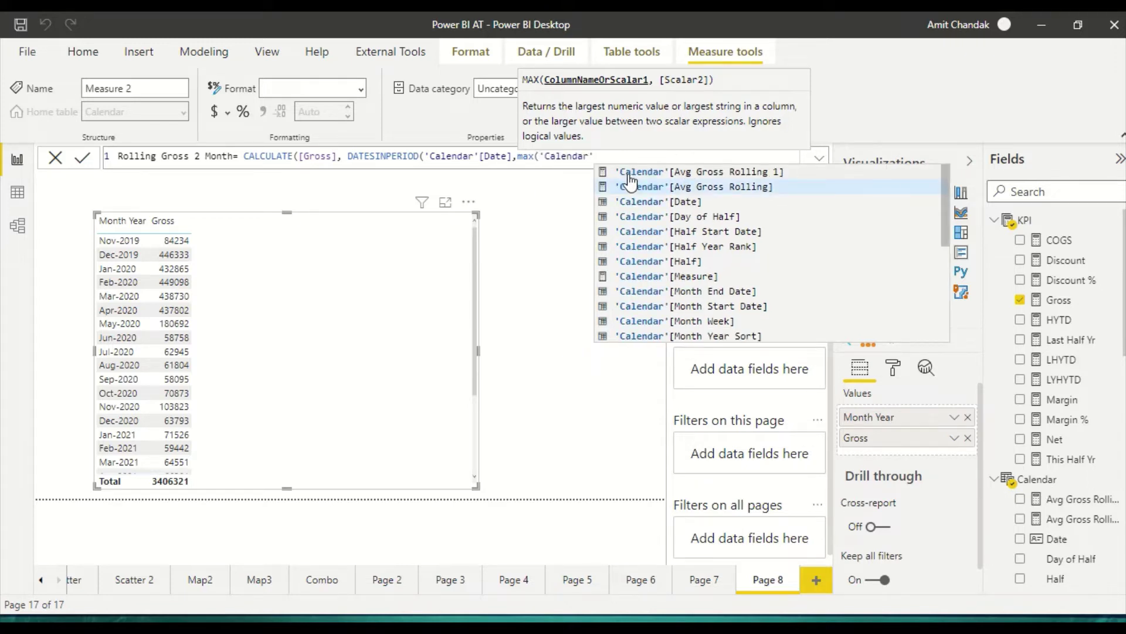
pyautogui.click(640, 202)
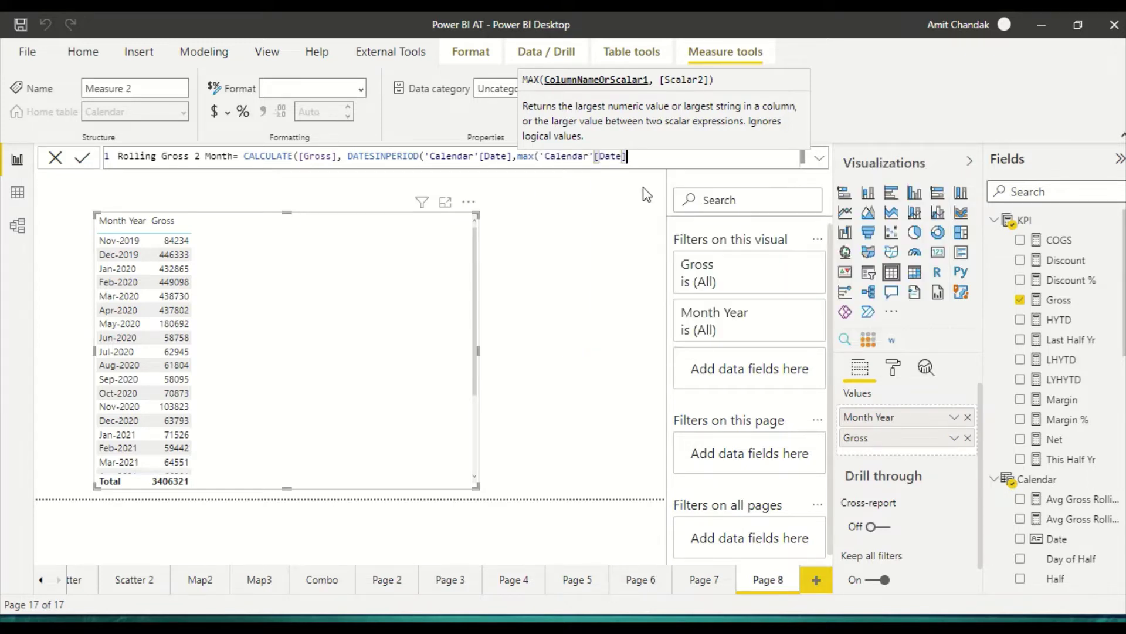
pyautogui.write(')')
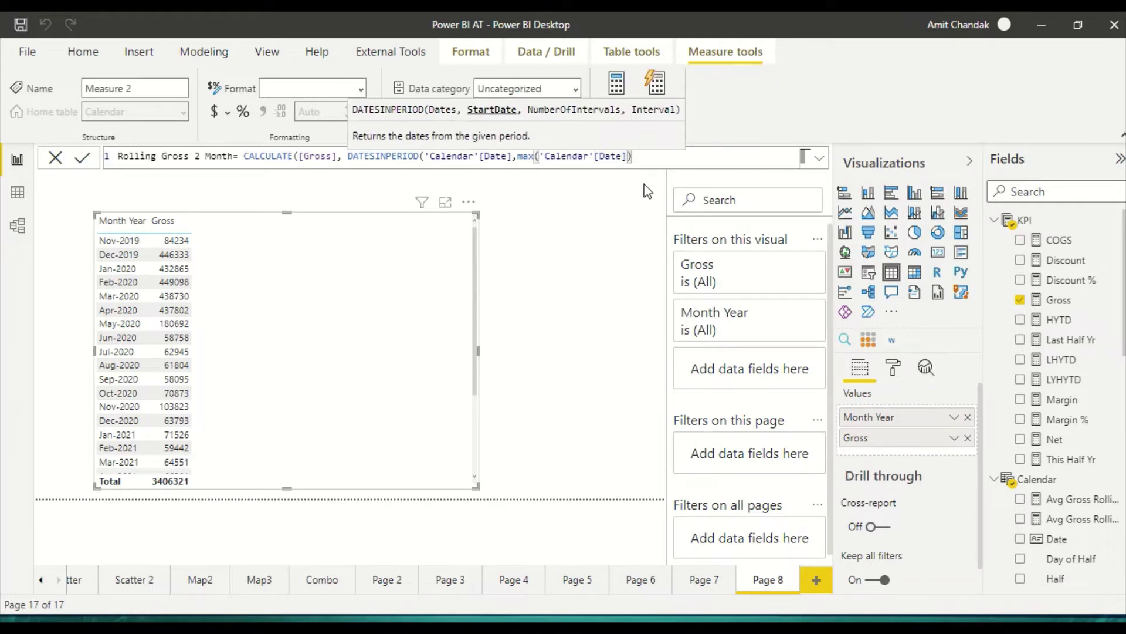
pyautogui.write(', ')
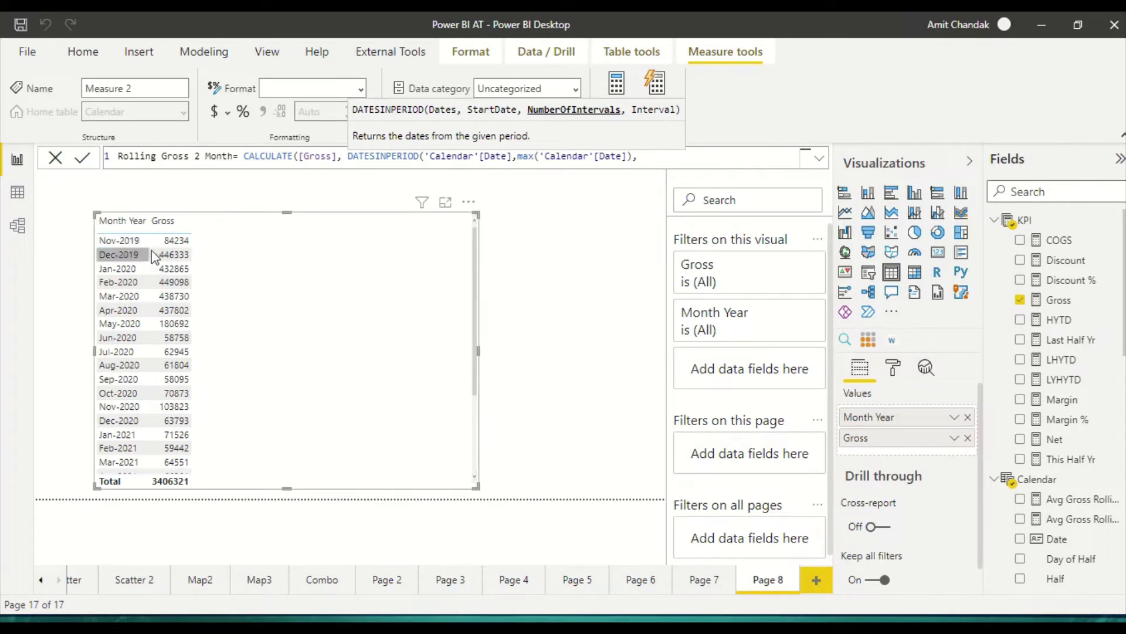
# Complete the DATESINPERIOD arguments with -2 and MONTH, close the formula and commit the measure.
pyautogui.write('-2')
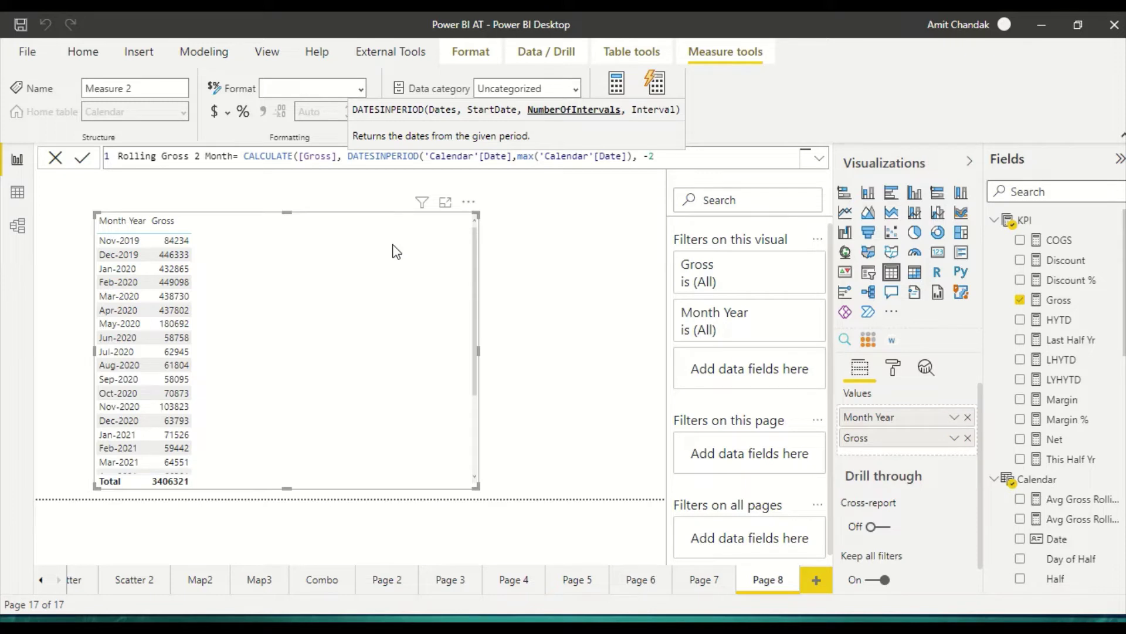
pyautogui.write(',')
pyautogui.press('Down')
pyautogui.press('Tab')
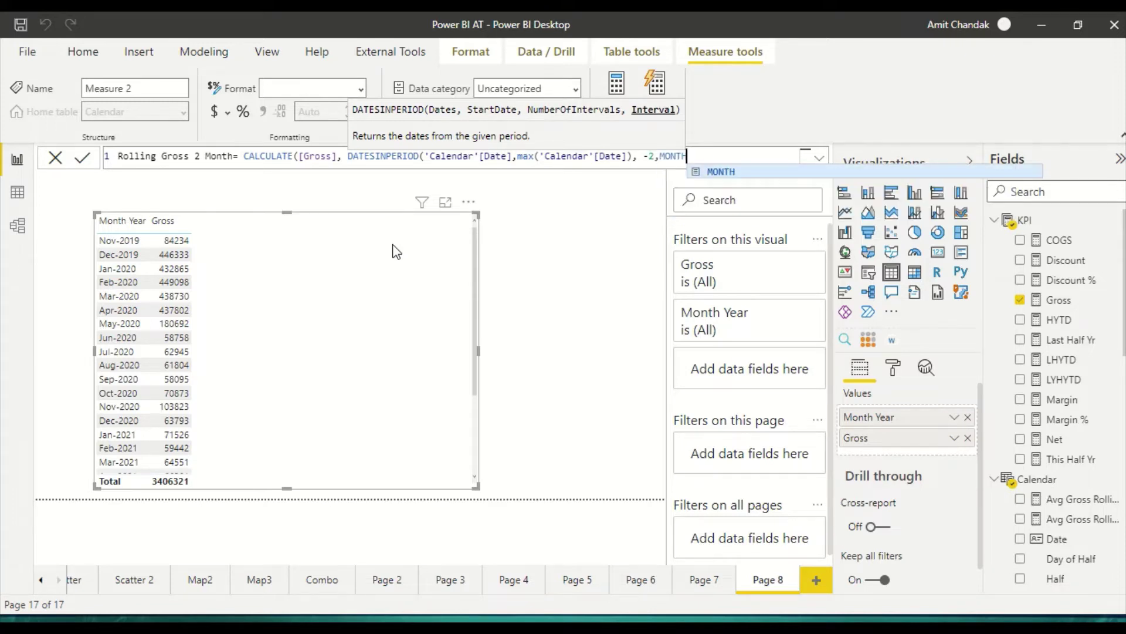
pyautogui.write(')')
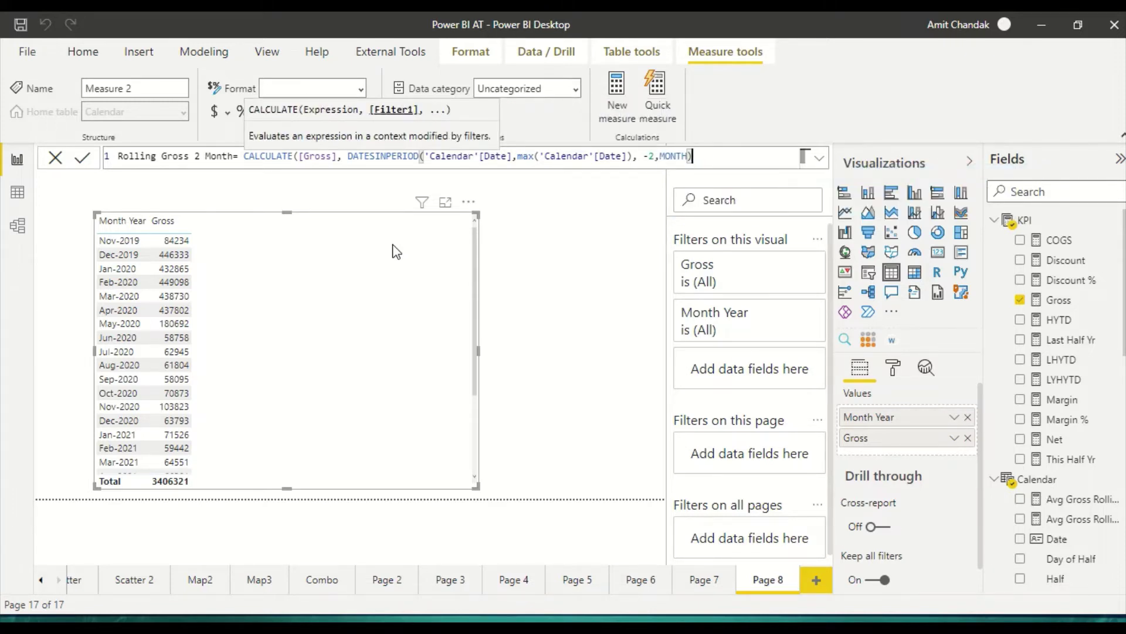
pyautogui.write(')')
pyautogui.press('Return')
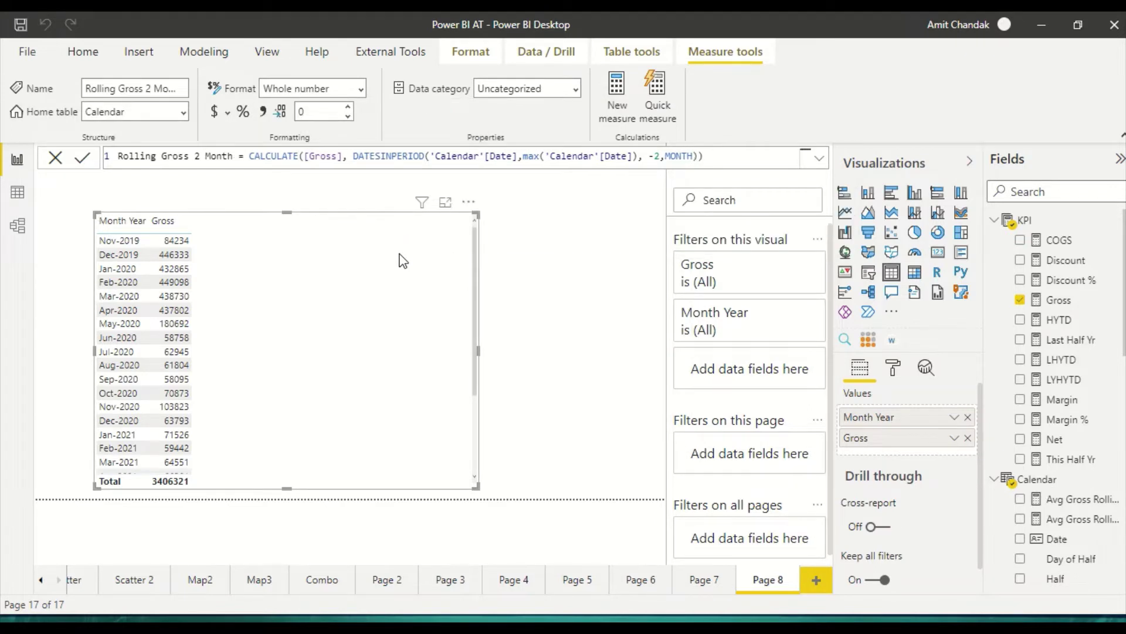
# Add the Rolling Gross 2 Month measure to the Month Year table.
pyautogui.scroll(-2, 1058, 394)
pyautogui.scroll(-5, 1057, 395)
pyautogui.moveTo(1059, 460); pyautogui.dragTo(289, 256)
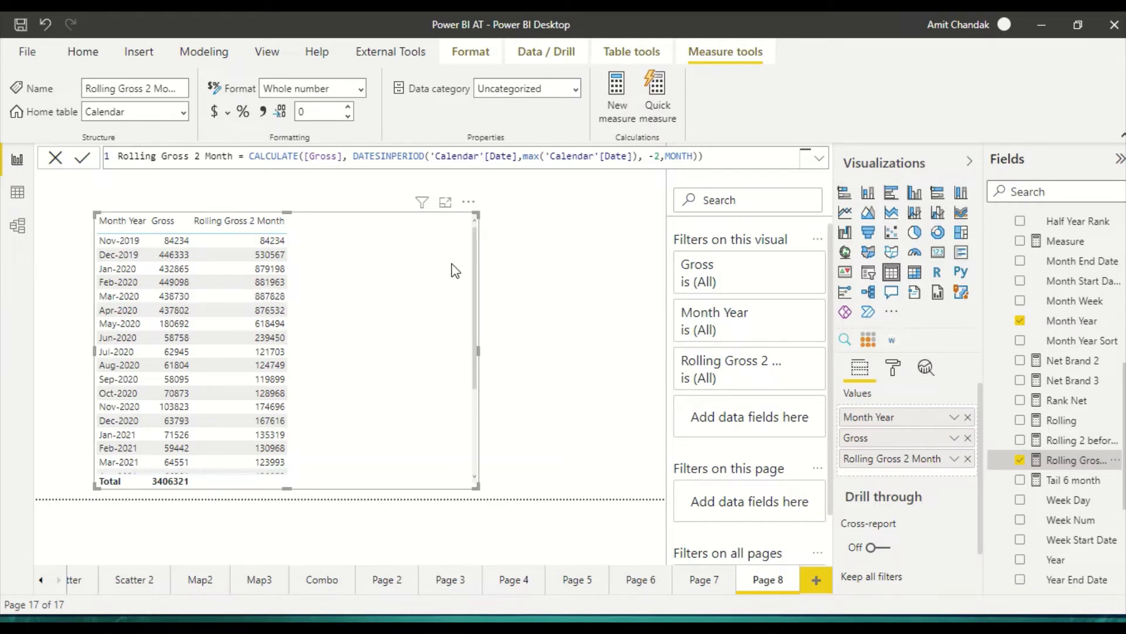
# Create another measure: Avg Gross Rolling = CALCULATE(AVERAGE(Sales[Gross Sales Amount]) , DATESINPERIOD('Calendar'[Date],max('Calendar'[Date]) ,-2,DAY)).
pyautogui.moveTo(704, 157); pyautogui.dragTo(91, 121)
pyautogui.click(65, 140)
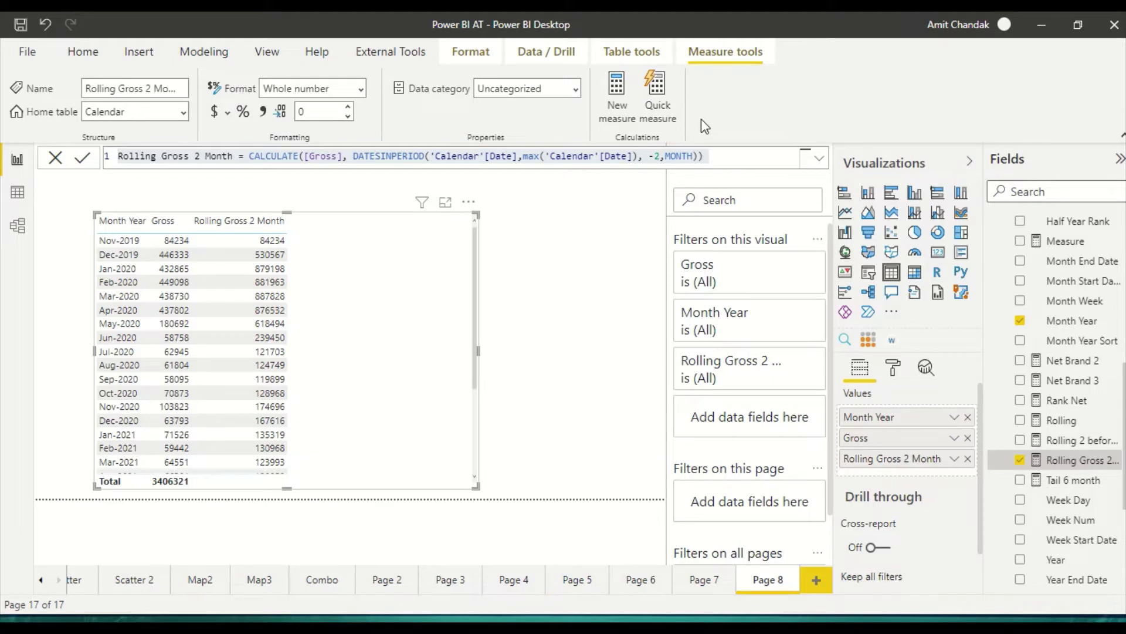
pyautogui.click(617, 99)
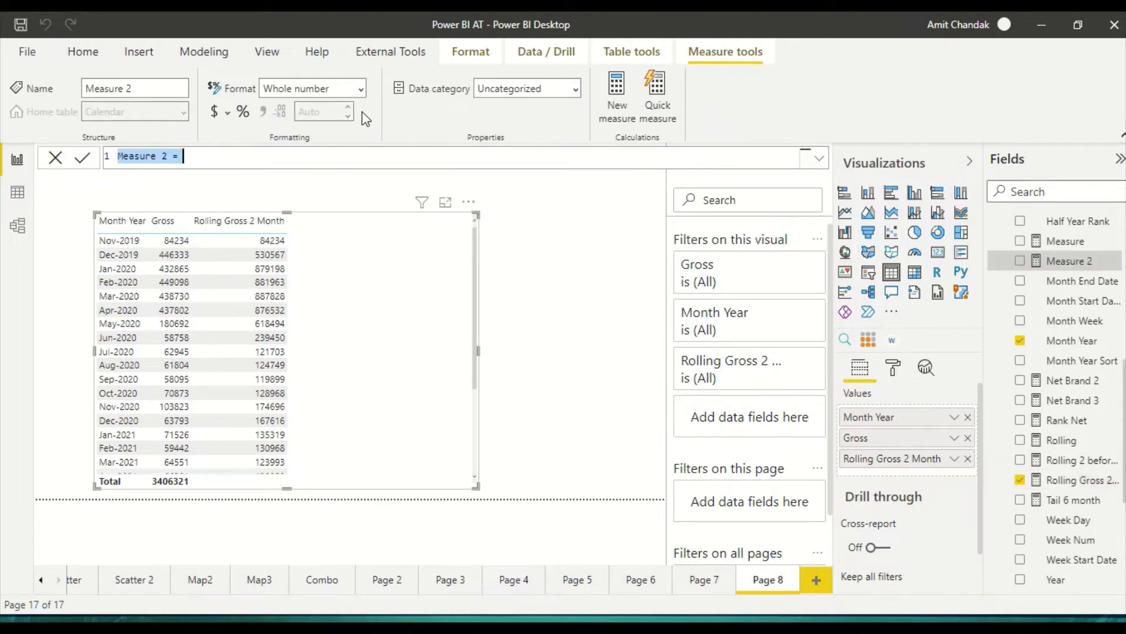
pyautogui.write("Avg Gross Rolling = CALCULATE(AVERAGE(Sales[Gross Sales Amount]) , DATESINPERIOD('Calendar'[Date],max('Calendar'[Date]) ,-2, DAY))")
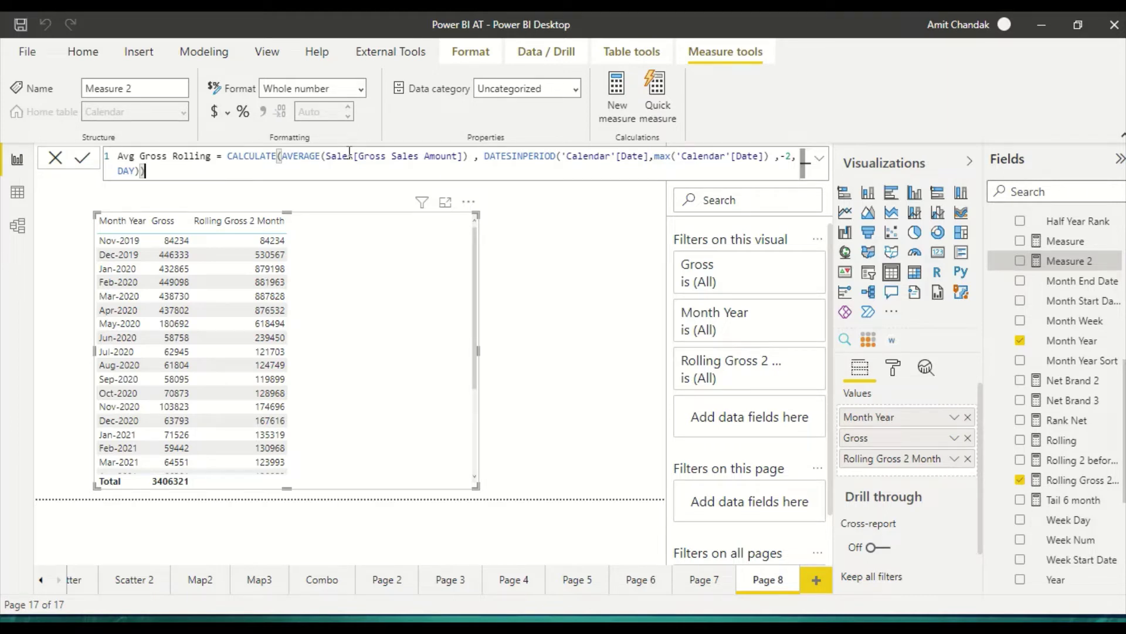
# Extend the name of the new average measure to Avg Gross Rolling till last month.
pyautogui.click(217, 156)
pyautogui.write('till last n')
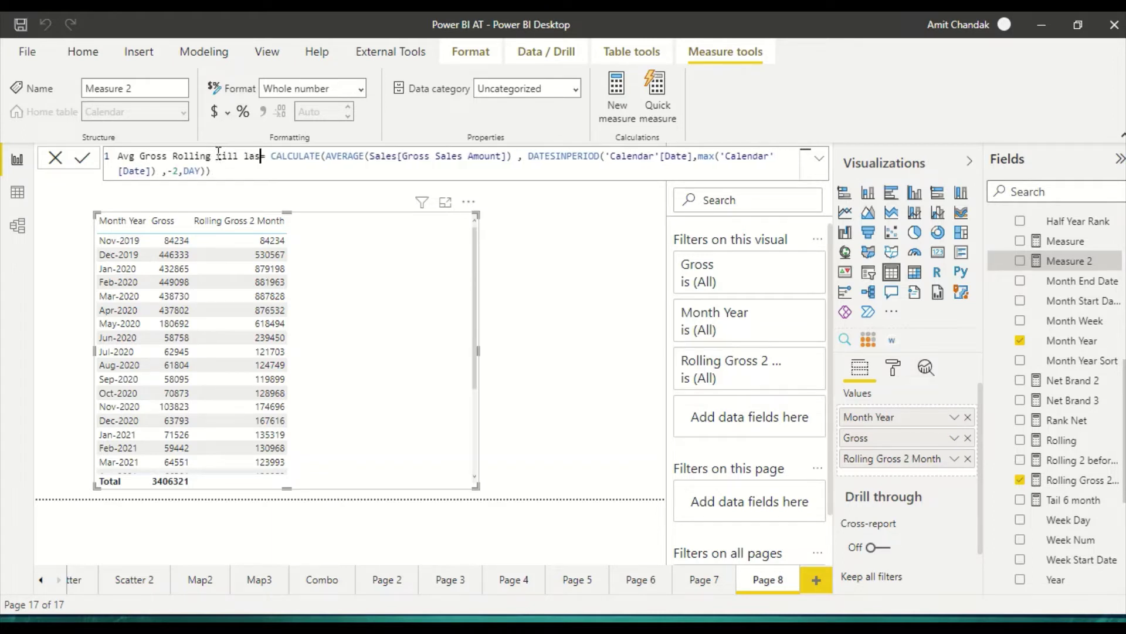
pyautogui.write('onth')
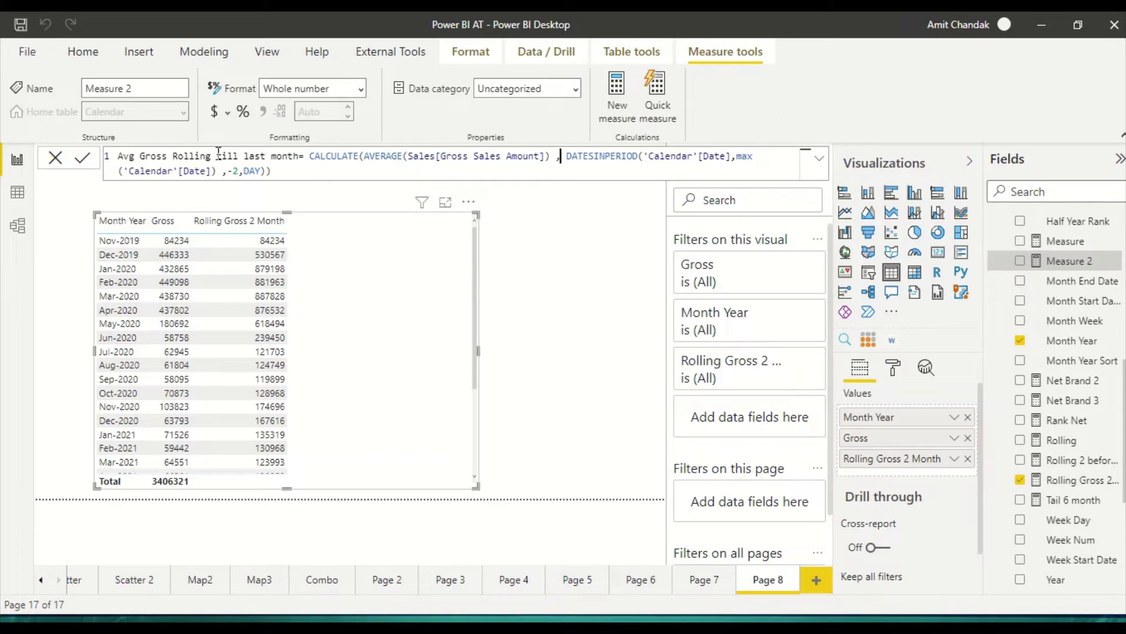
# Insert eomonth( in front of max('Calendar'[Date]) in the DATESINPERIOD start date.
pyautogui.press('Right')
pyautogui.press('Right')
pyautogui.press('Right')
pyautogui.press('Right')
pyautogui.press('Right')
pyautogui.press('Right')
pyautogui.press('Right')
pyautogui.press('Right')
pyautogui.press('Right')
pyautogui.press('Right')
pyautogui.press('Right')
pyautogui.press('Right')
pyautogui.press('Right')
pyautogui.press('Right')
pyautogui.press('Right')
pyautogui.press('Right')
pyautogui.press('Right')
pyautogui.click(220, 155)
pyautogui.press('Right')
pyautogui.press('Right')
pyautogui.press('Right')
pyautogui.press('Right')
pyautogui.press('Right')
pyautogui.press('Right')
pyautogui.press('Right')
pyautogui.press('Right')
pyautogui.press('Right')
pyautogui.press('Right')
pyautogui.press('Right')
pyautogui.press('Right')
pyautogui.press('Right')
pyautogui.press('Right')
pyautogui.press('Right')
pyautogui.press('Right')
pyautogui.press('Right')
pyautogui.press('Right')
pyautogui.press('Right')
pyautogui.press('Right')
pyautogui.press('Right')
pyautogui.press('Right')
pyautogui.press('Right')
pyautogui.press('Right')
pyautogui.write('scmonth')
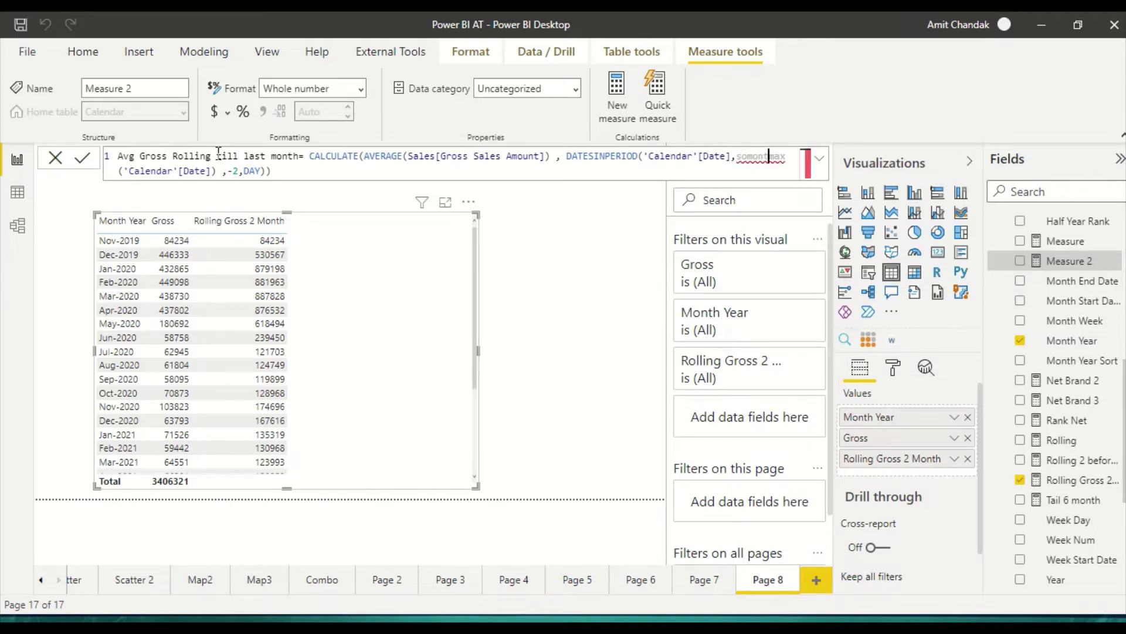
pyautogui.press('BackSpace')
pyautogui.press('BackSpace')
pyautogui.press('BackSpace')
pyautogui.press('BackSpace')
pyautogui.press('BackSpace')
pyautogui.press('BackSpace')
pyautogui.press('BackSpace')
pyautogui.write('eomonth)')
pyautogui.press('BackSpace')
pyautogui.write('(')
# Close the eomonth function with a month offset of -1 and commit the measure.
pyautogui.press('Right')
pyautogui.press('Right')
pyautogui.press('Right')
pyautogui.press('Right')
pyautogui.press('Right')
pyautogui.press('Right')
pyautogui.press('Right')
pyautogui.press('Right')
pyautogui.press('Right')
pyautogui.press('Right')
pyautogui.press('Right')
pyautogui.press('Right')
pyautogui.press('Right')
pyautogui.press('Right')
pyautogui.press('Right')
pyautogui.press('Right')
pyautogui.press('Right')
pyautogui.press('Right')
pyautogui.press('Right')
pyautogui.press('Right')
pyautogui.press('Right')
pyautogui.write(',-1)')
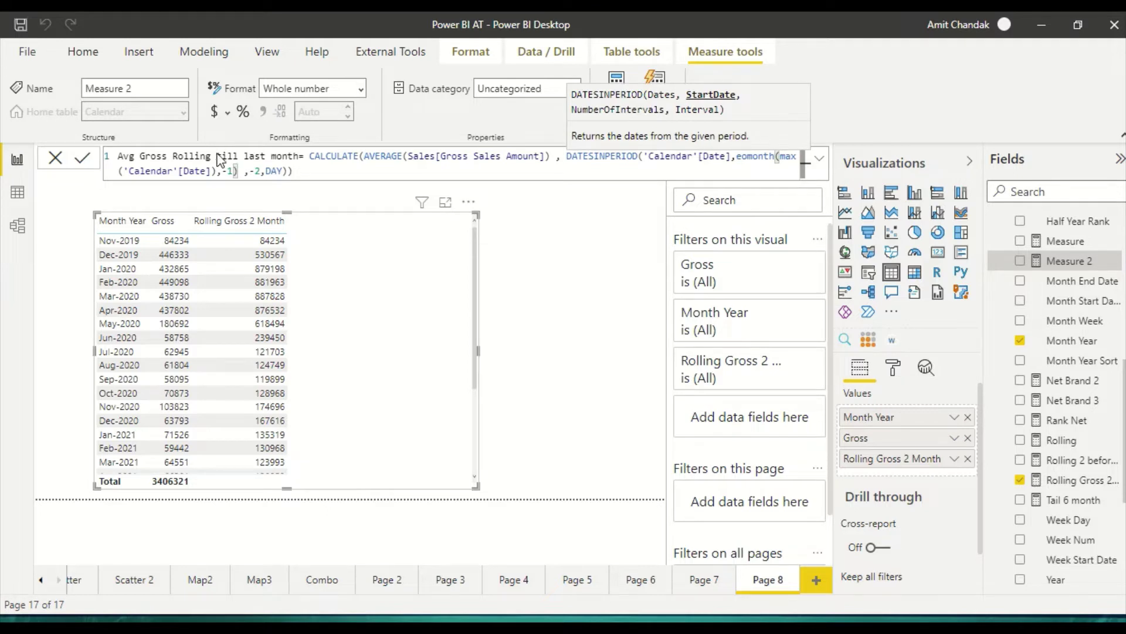
pyautogui.press('Return')
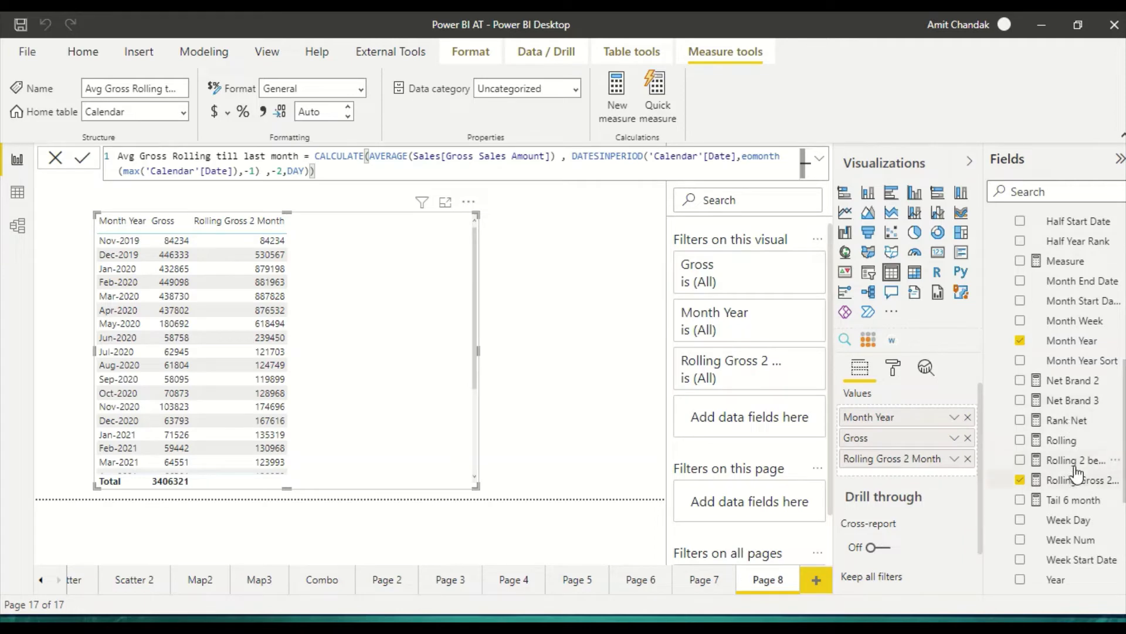
pyautogui.moveTo(1074, 460); pyautogui.dragTo(402, 333)
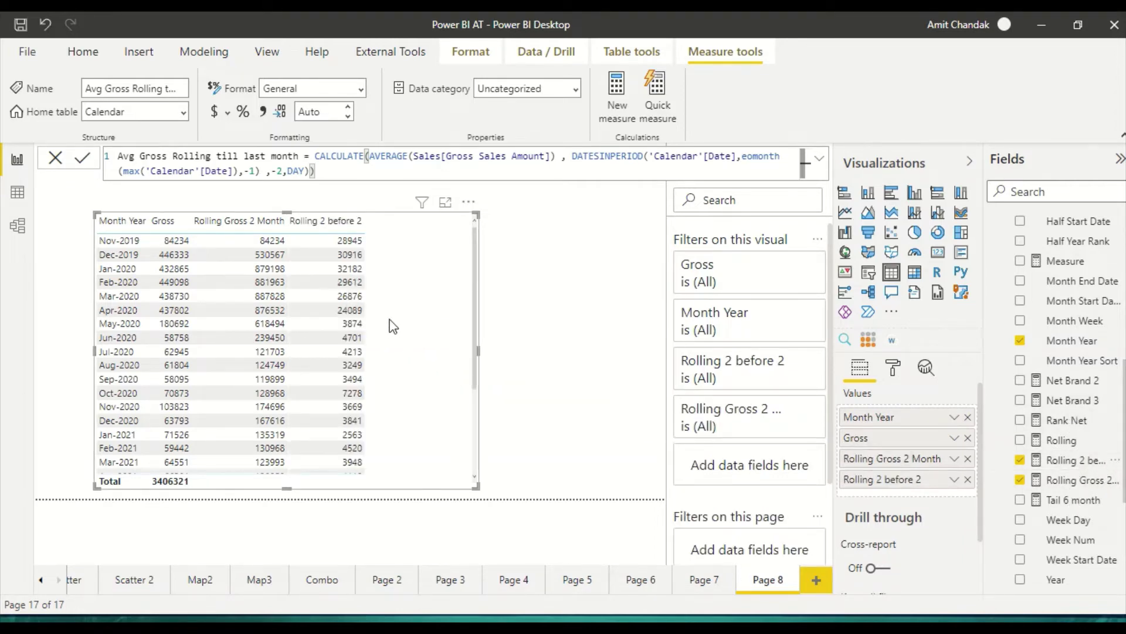
pyautogui.click(1021, 460)
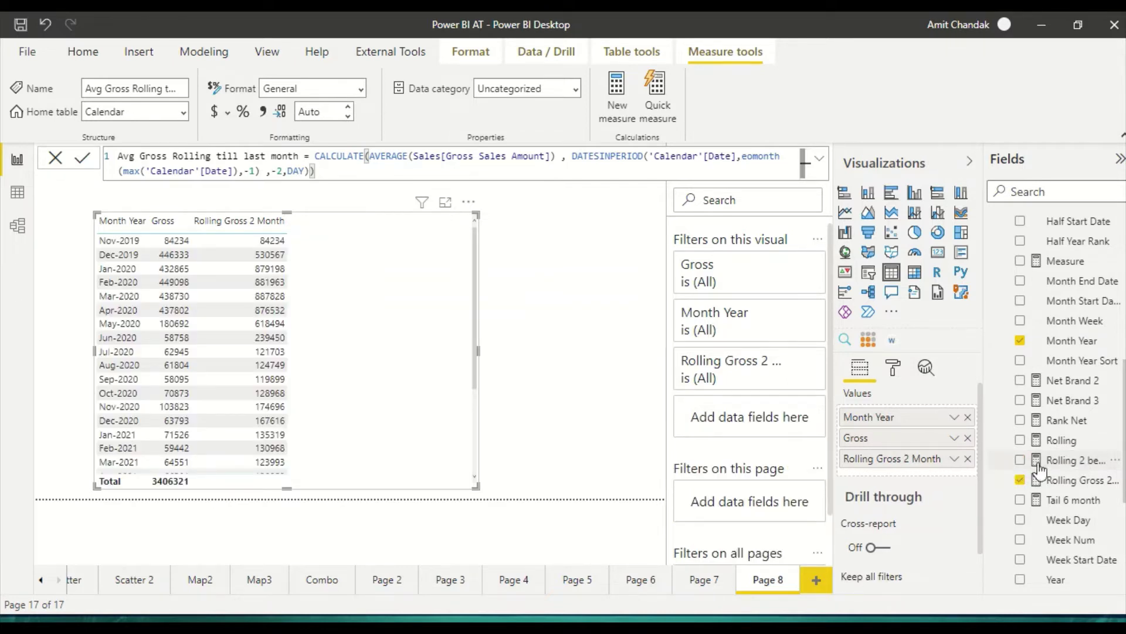
pyautogui.scroll(10, 1074, 434)
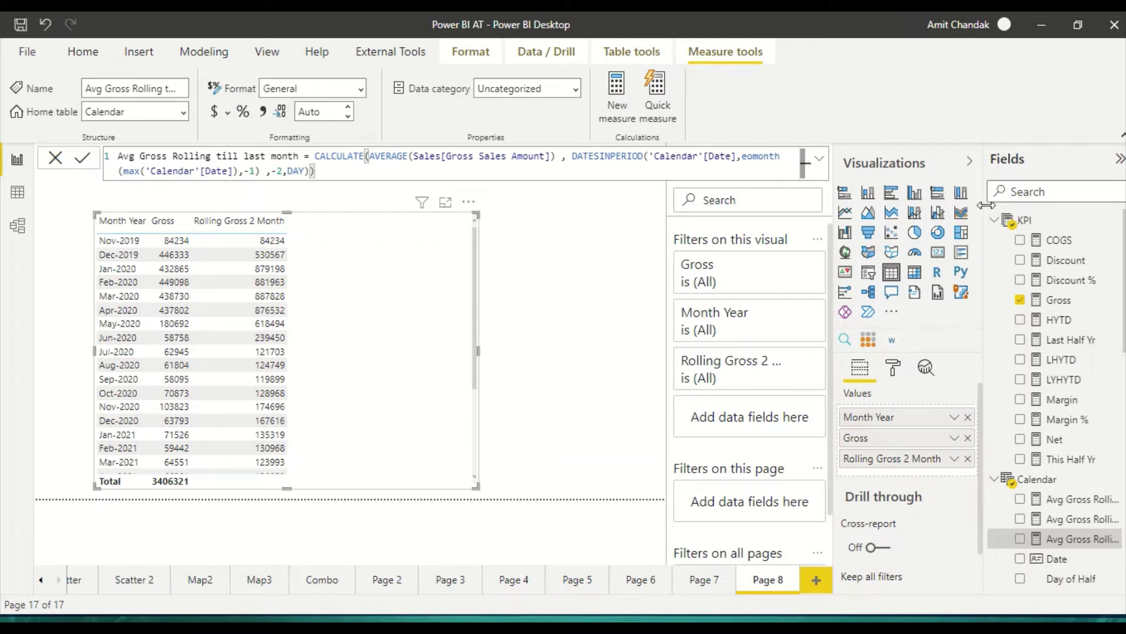
# Remove Avg from the measure's name so it reads Gross Rolling till last month, and commit it.
pyautogui.moveTo(134, 156); pyautogui.dragTo(117, 156)
pyautogui.press('Delete')
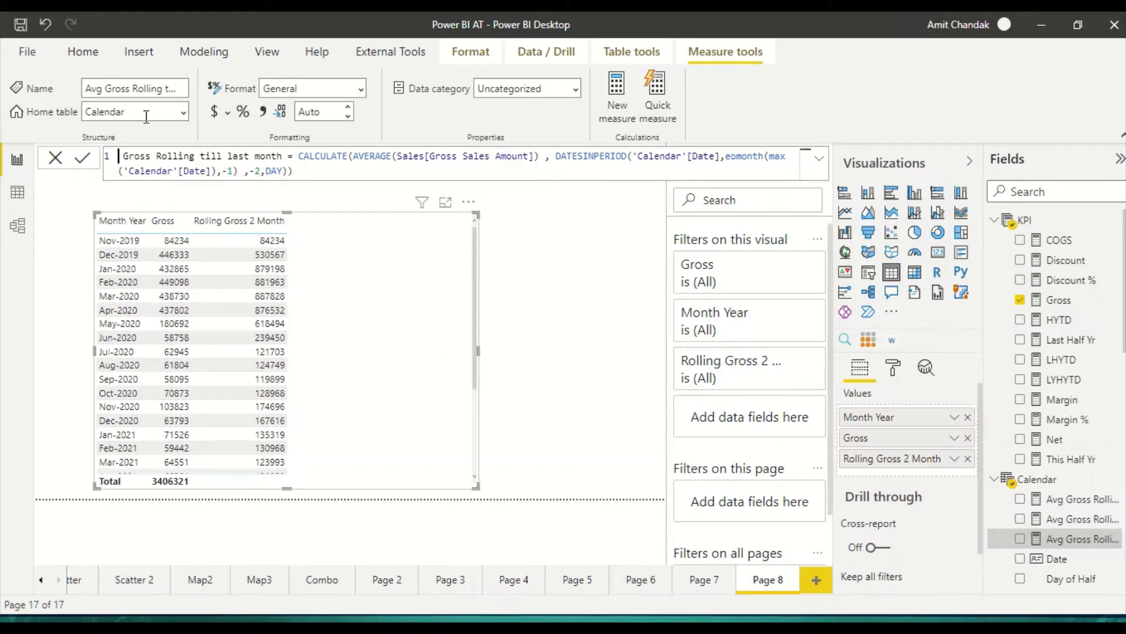
pyautogui.click(128, 158)
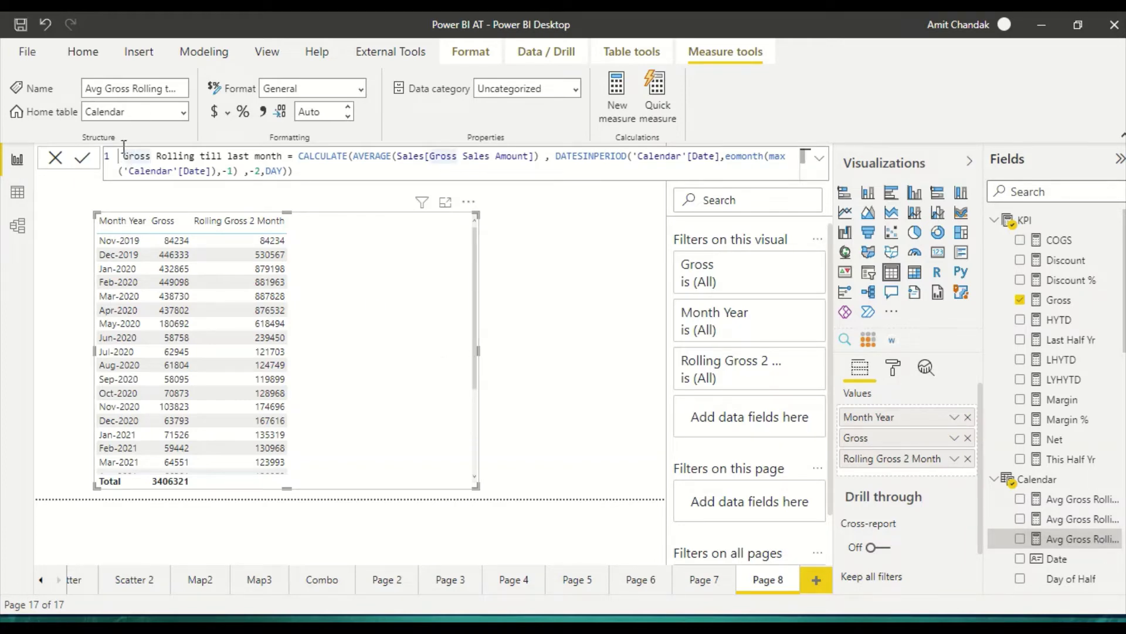
pyautogui.press('BackSpace')
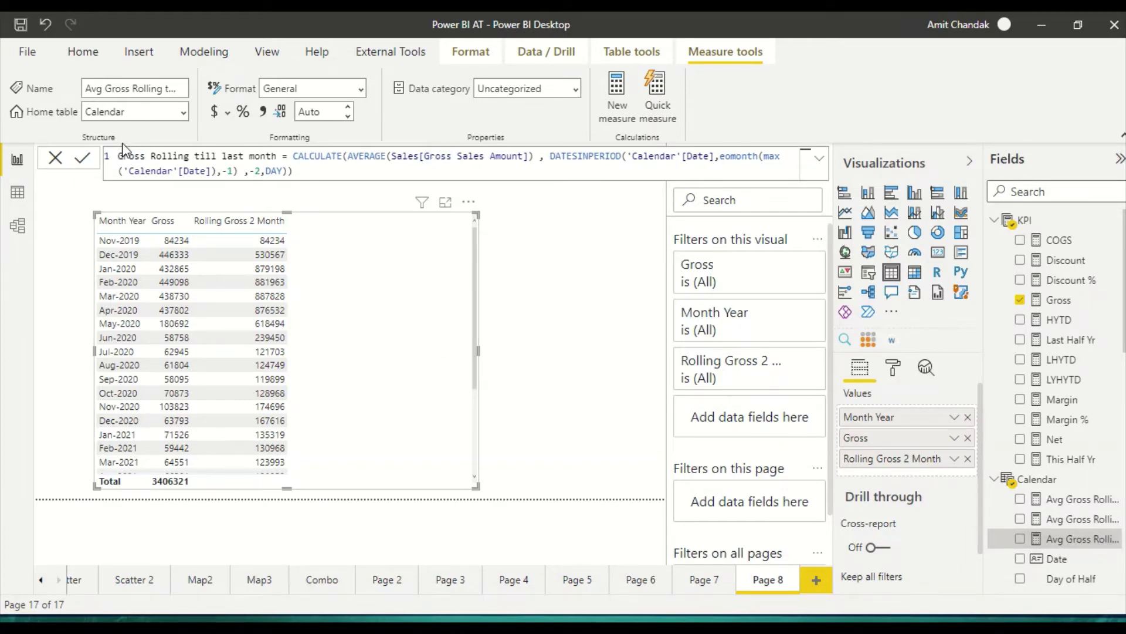
pyautogui.doubleClick(366, 156)
# Widen the Fields pane enough to show full measure names.
pyautogui.scroll(-1, 1074, 531)
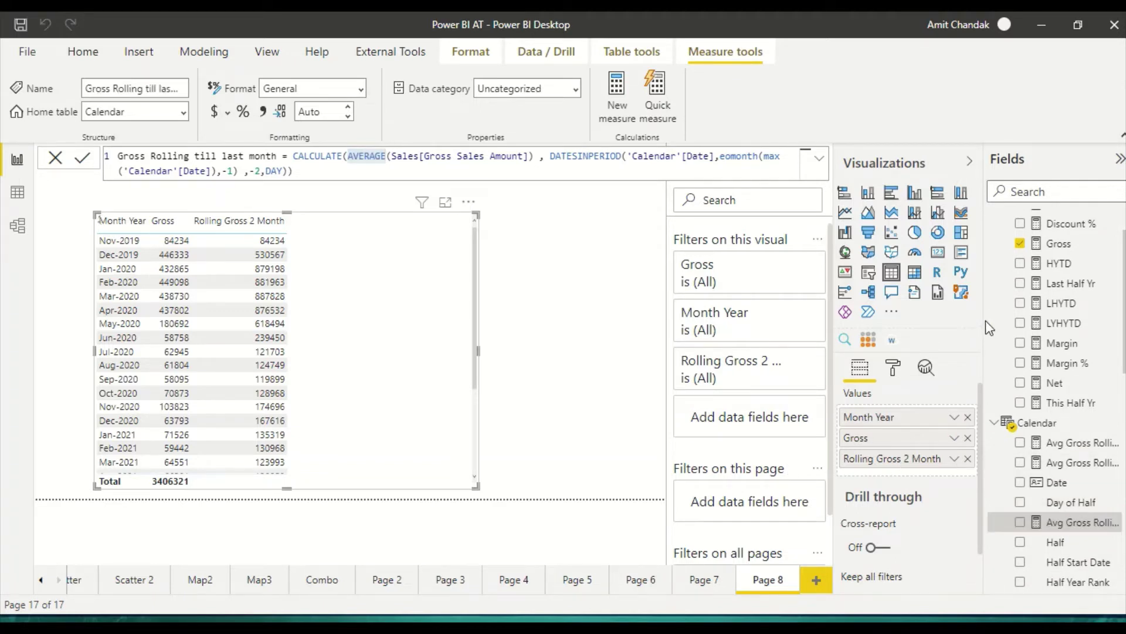
pyautogui.moveTo(984, 330); pyautogui.dragTo(829, 329)
pyautogui.scroll(-2, 971, 504)
pyautogui.scroll(-5, 968, 500)
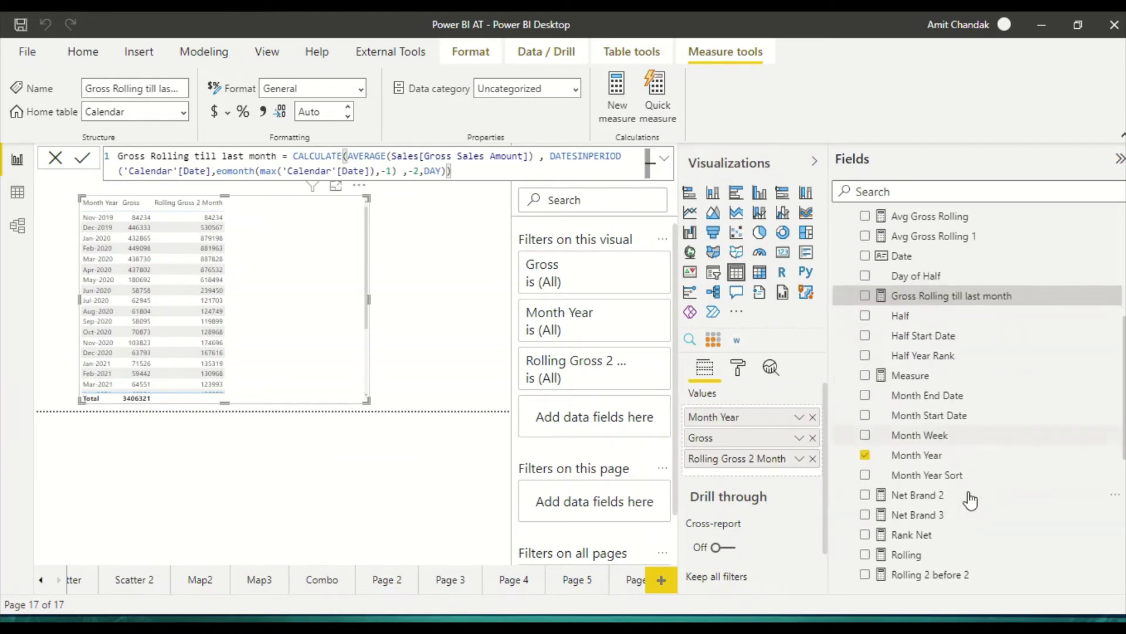
# Copy the Rolling Gross 2 Month formula into a new measure named Rolling Gross 2 Month before 1.
pyautogui.click(942, 425)
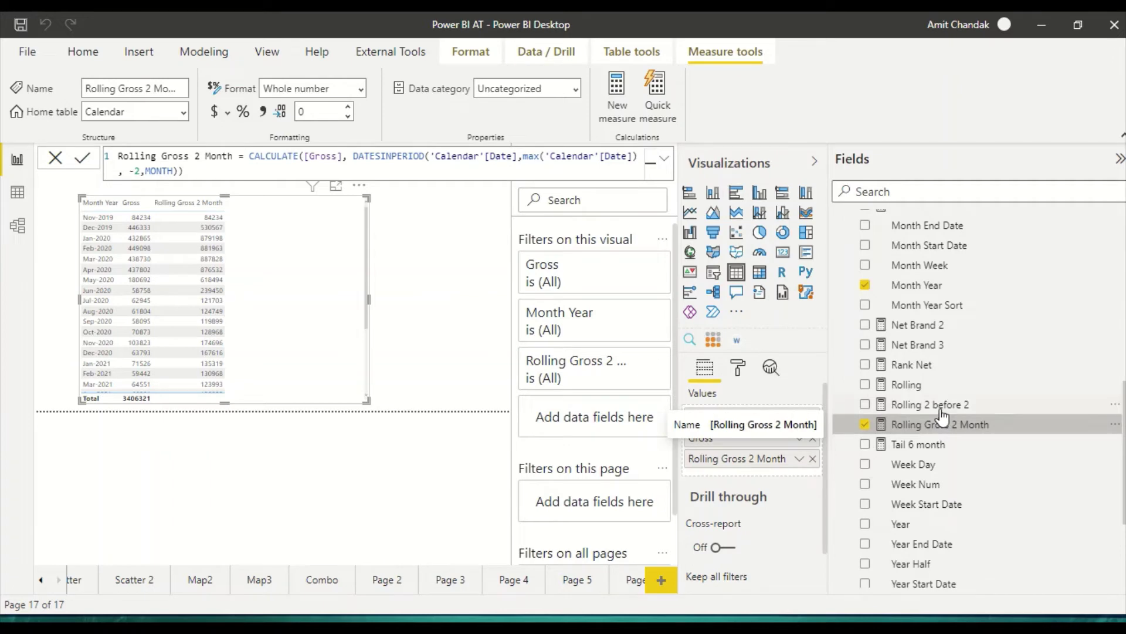
pyautogui.click(220, 162)
pyautogui.hotkey('ctrl', 'a')
pyautogui.hotkey('ctrl', 'c')
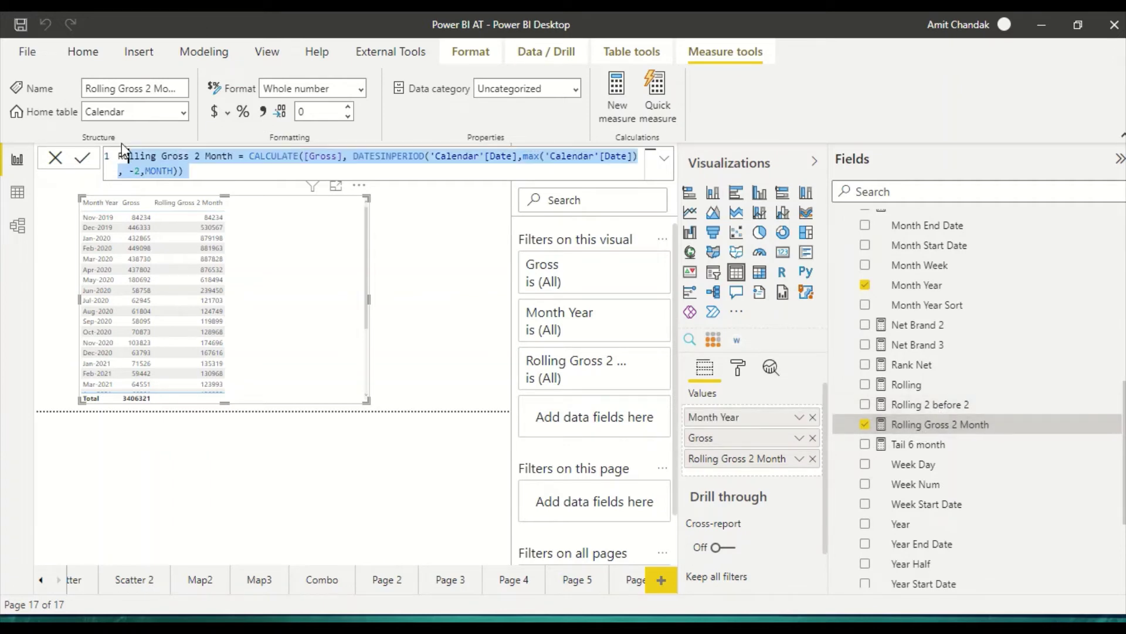
pyautogui.click(388, 160)
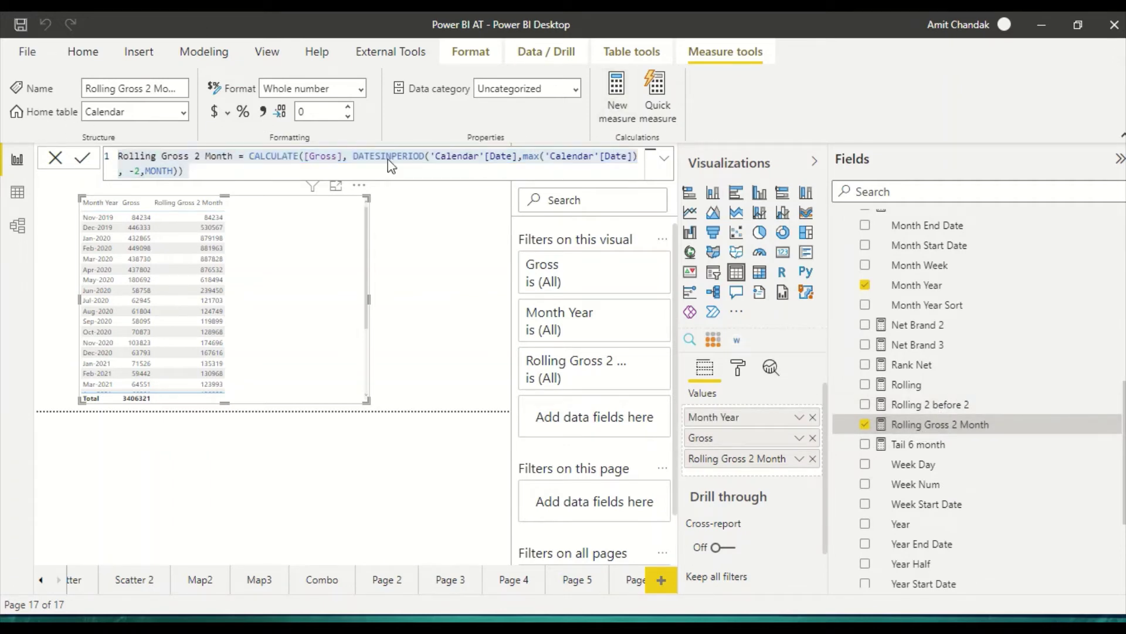
pyautogui.click(617, 97)
pyautogui.hotkey('ctrl', 'v')
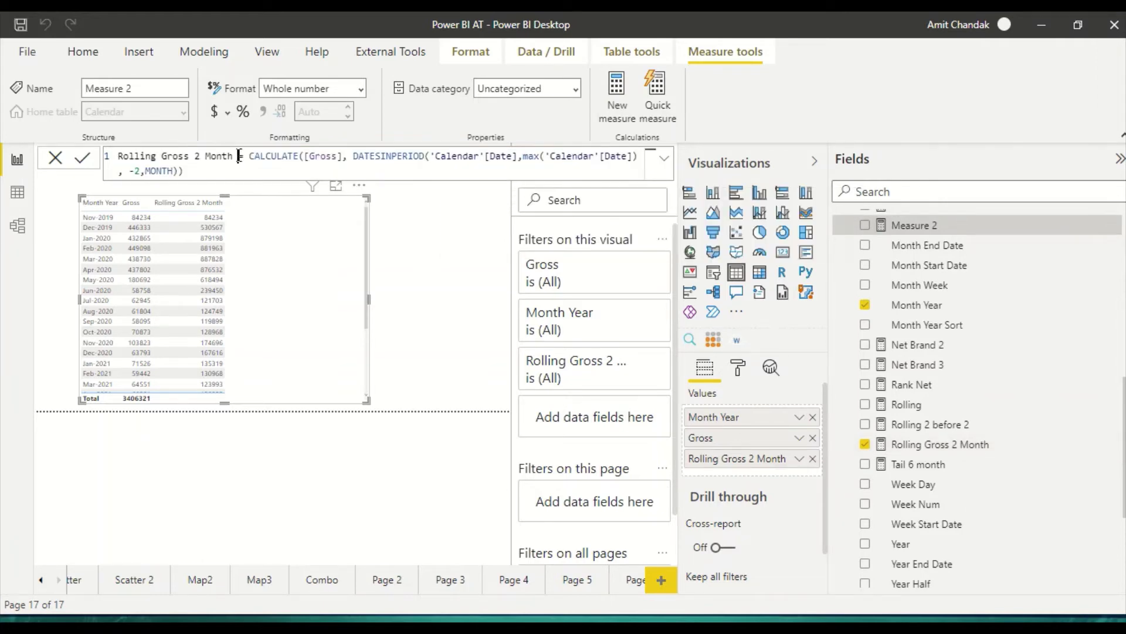
pyautogui.write('before 1')
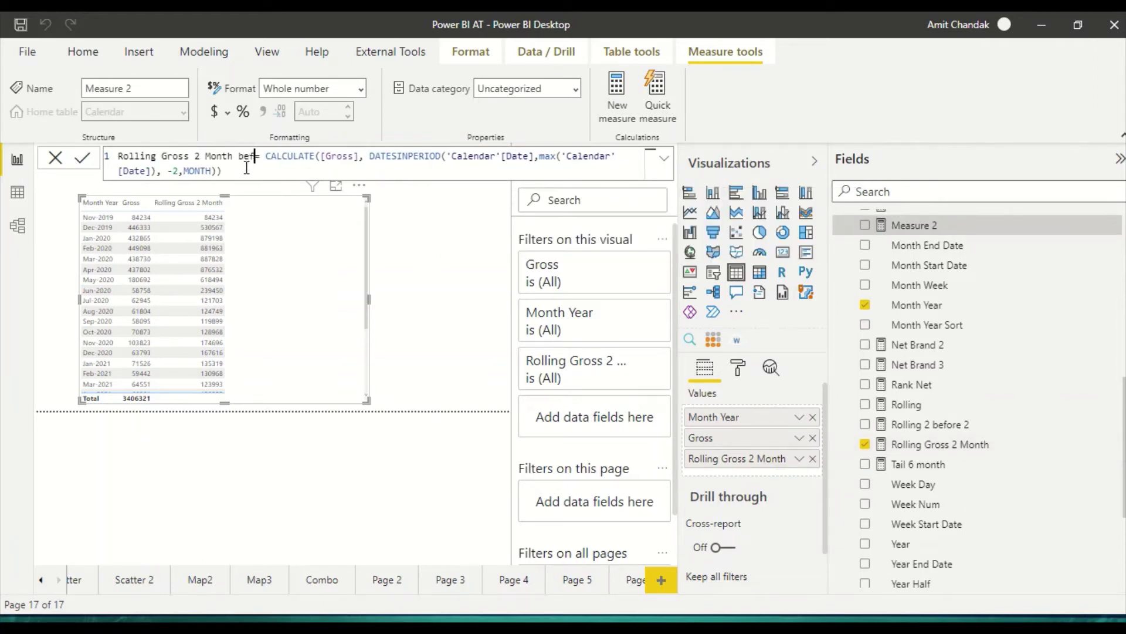
# Wrap the start date as eomonth(max('Calendar'[Date]),-1) in Rolling Gross 2 Month before 1 and commit the measure.
pyautogui.click(568, 157)
pyautogui.write('E')
pyautogui.write('OMONTH')
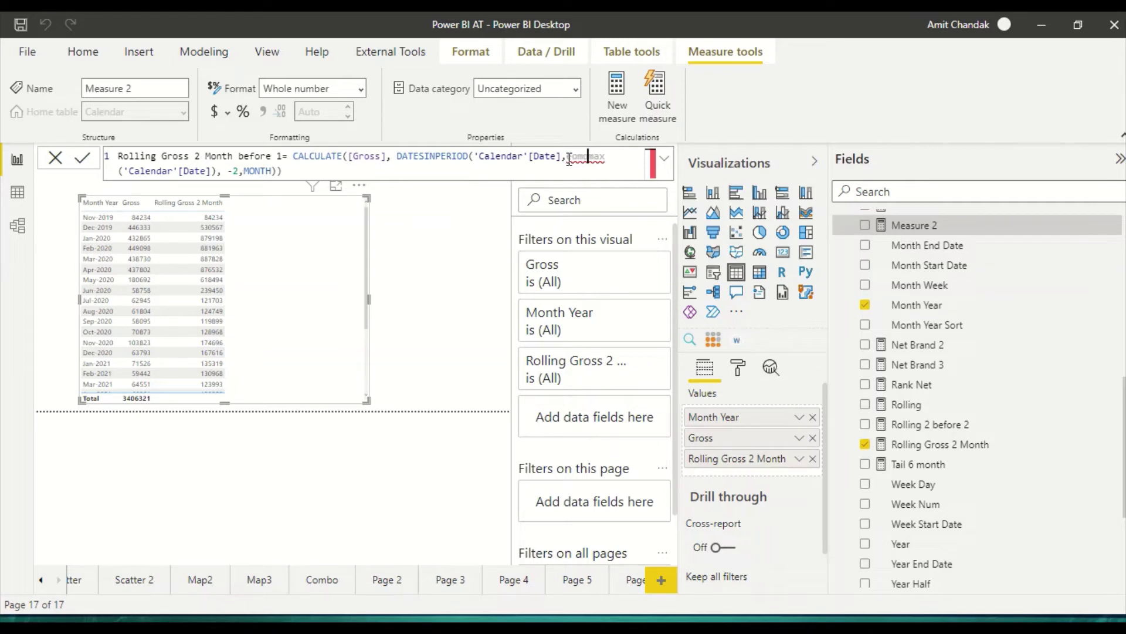
pyautogui.press('Delete')
pyautogui.press('Delete')
pyautogui.press('Delete')
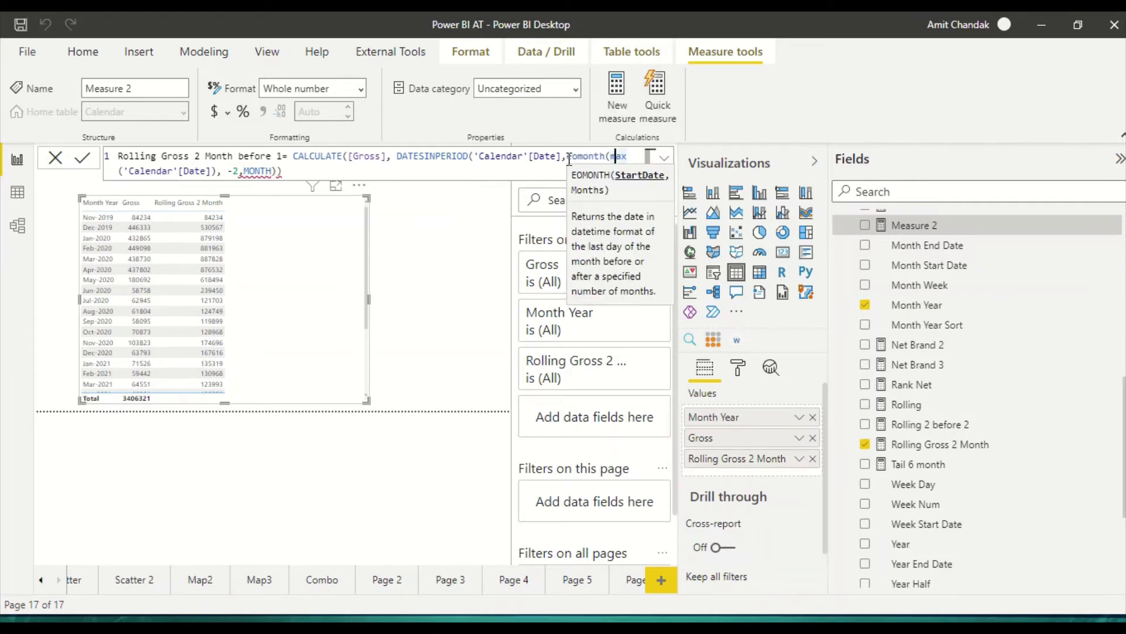
pyautogui.press('Right')
pyautogui.press('Right')
pyautogui.press('Right')
pyautogui.press('Right')
pyautogui.press('Right')
pyautogui.press('Right')
pyautogui.press('Right')
pyautogui.press('Right')
pyautogui.press('Right')
pyautogui.press('Right')
pyautogui.press('Right')
pyautogui.press('Right')
pyautogui.press('Right')
pyautogui.press('Right')
pyautogui.press('Right')
pyautogui.press('Right')
pyautogui.press('Right')
pyautogui.press('Right')
pyautogui.press('Right')
pyautogui.press('Right')
pyautogui.write(',-1)')
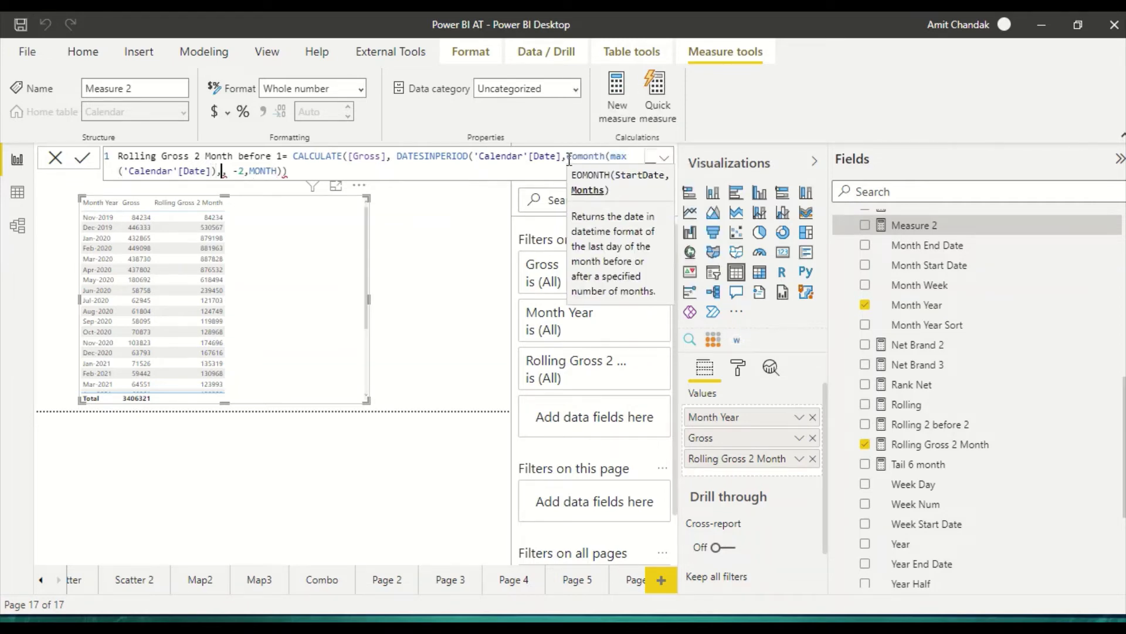
pyautogui.press('Return')
# Add the Rolling Gross 2 Month before 1 measure to the Month Year table.
pyautogui.moveTo(964, 452); pyautogui.dragTo(300, 273)
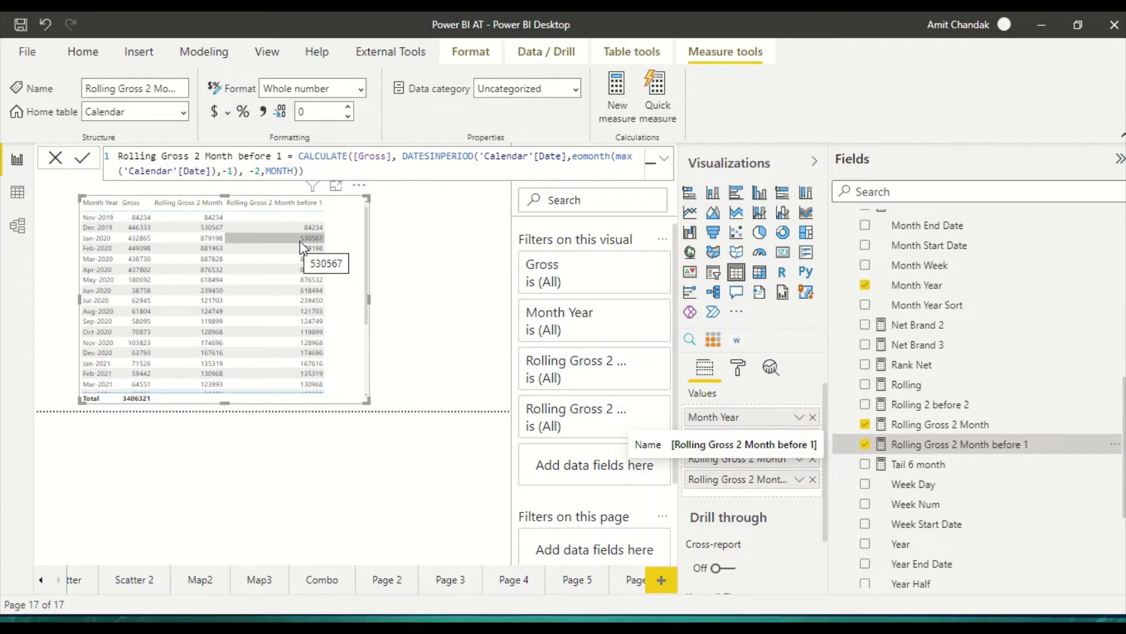
pyautogui.click(233, 171)
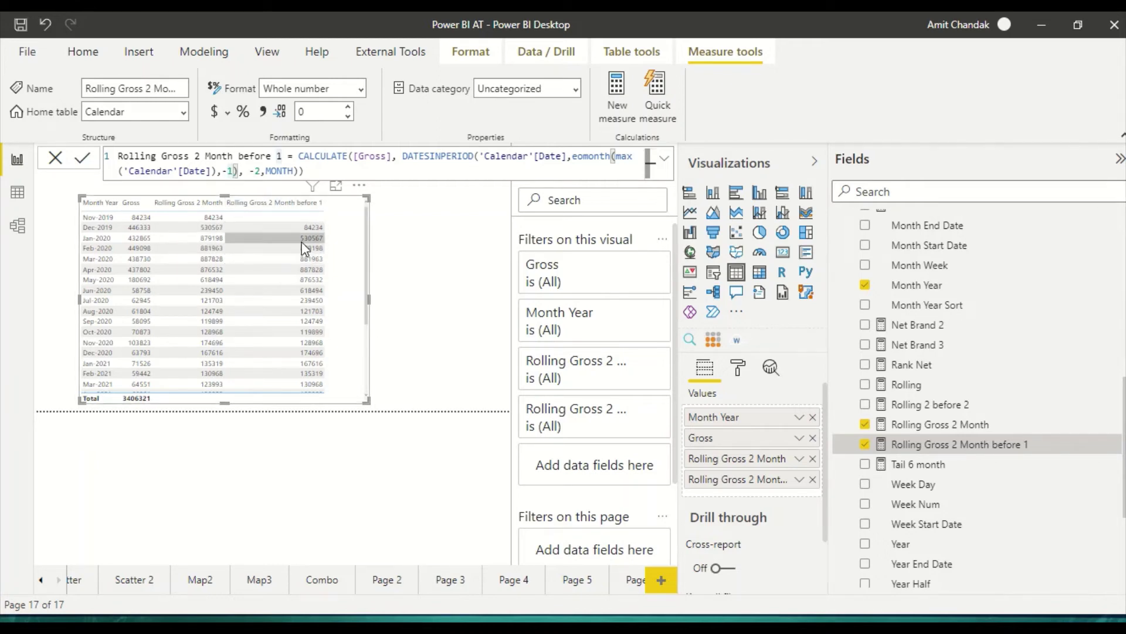
pyautogui.moveTo(212, 231)
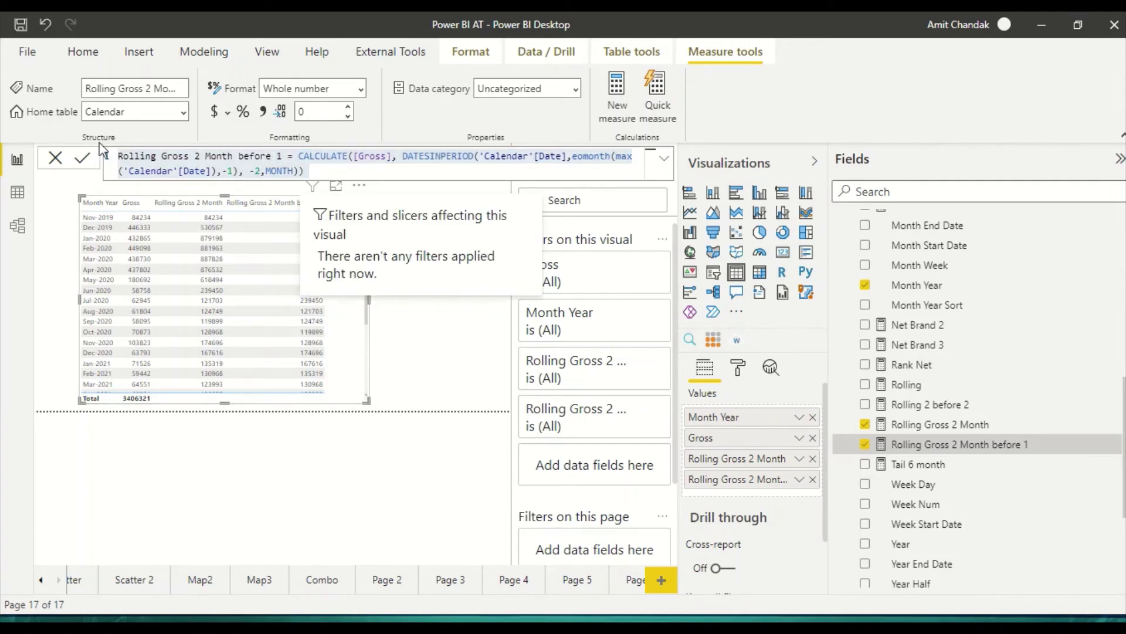
# Create a measure Rolling Gross 2 Month before 2 from a copy of the before 1 formula, with the eomonth offset set to -2.
pyautogui.click(317, 169)
pyautogui.moveTo(317, 170); pyautogui.dragTo(117, 158)
pyautogui.hotkey('ctrl', 'c')
pyautogui.click(614, 111)
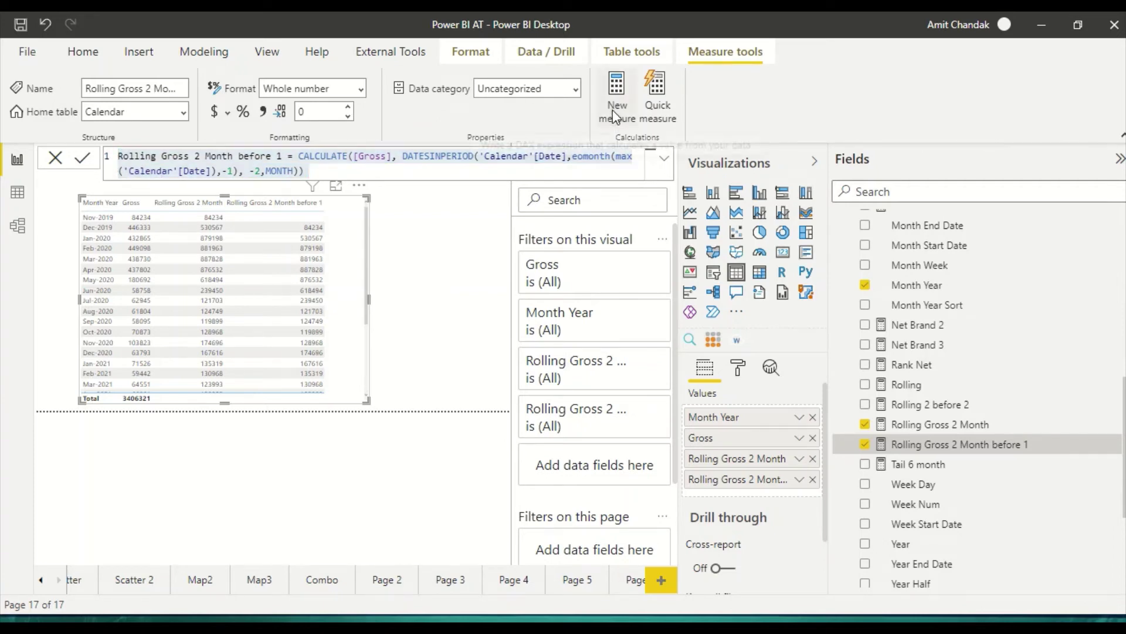
pyautogui.hotkey('ctrl', 'v')
pyautogui.doubleClick(282, 153)
pyautogui.write('2')
pyautogui.doubleClick(231, 171)
pyautogui.write('2')
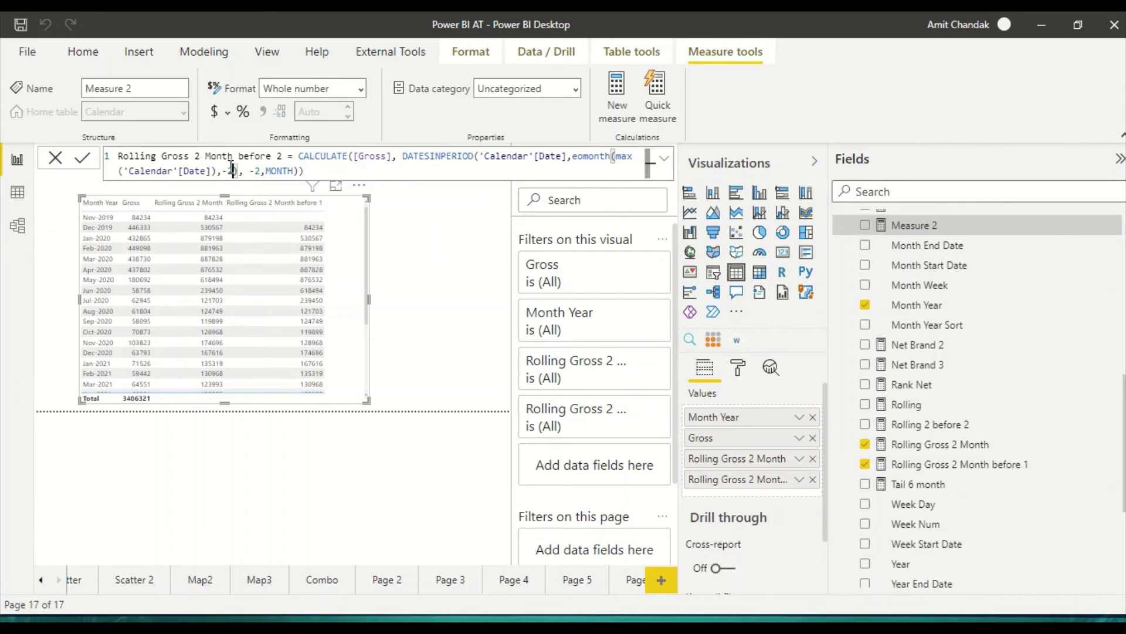
pyautogui.press('Return')
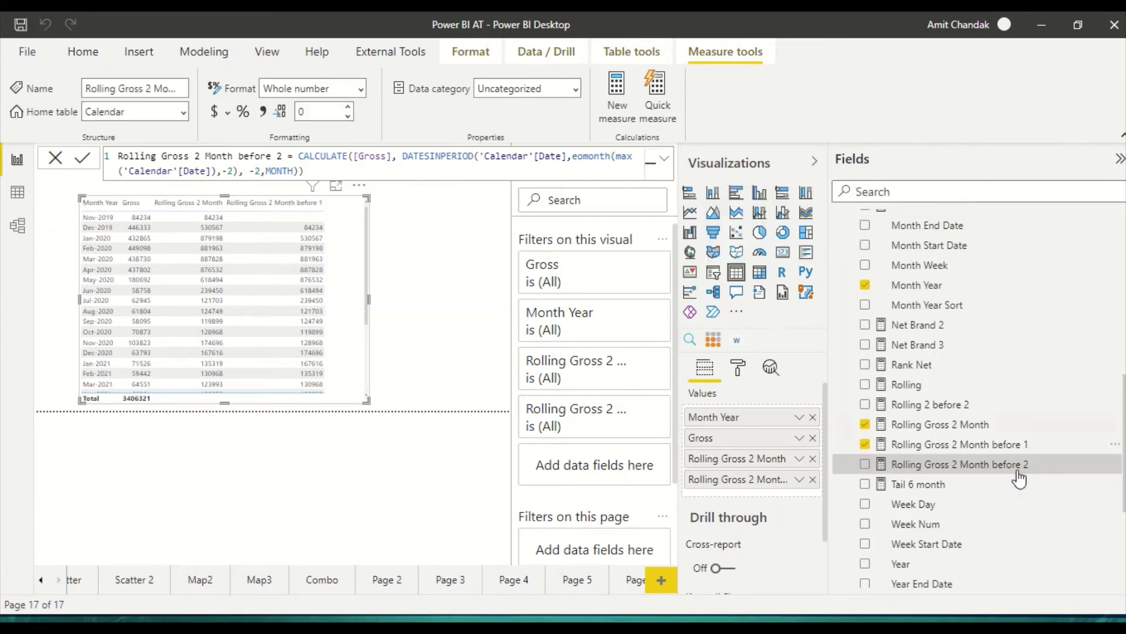
# Add the Rolling Gross 2 Month before 2 measure to the Month Year table and widen the table to fit all columns.
pyautogui.moveTo(985, 467); pyautogui.dragTo(322, 364)
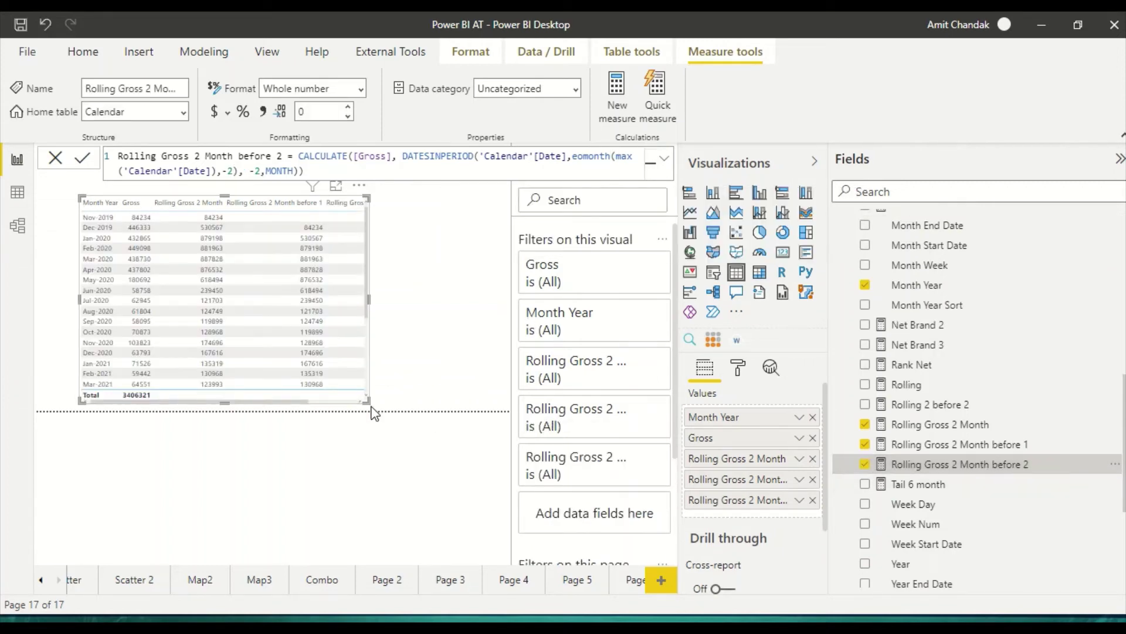
pyautogui.moveTo(367, 402); pyautogui.dragTo(508, 410)
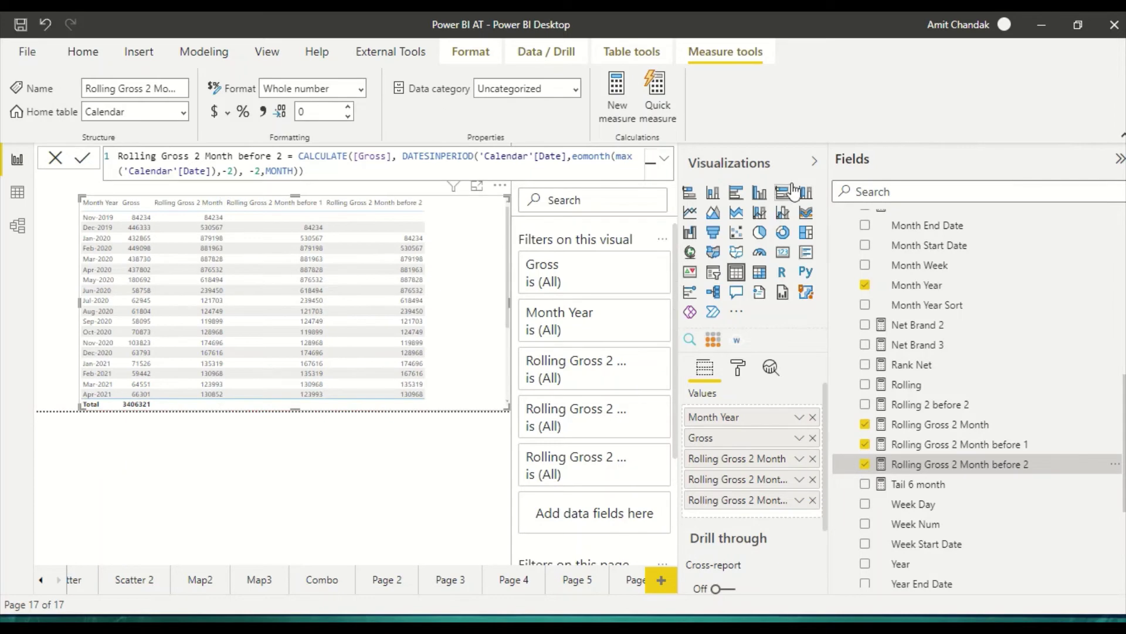
# Collapse the Visualizations and Filters panes to enlarge the report canvas.
pyautogui.click(814, 161)
pyautogui.click(788, 166)
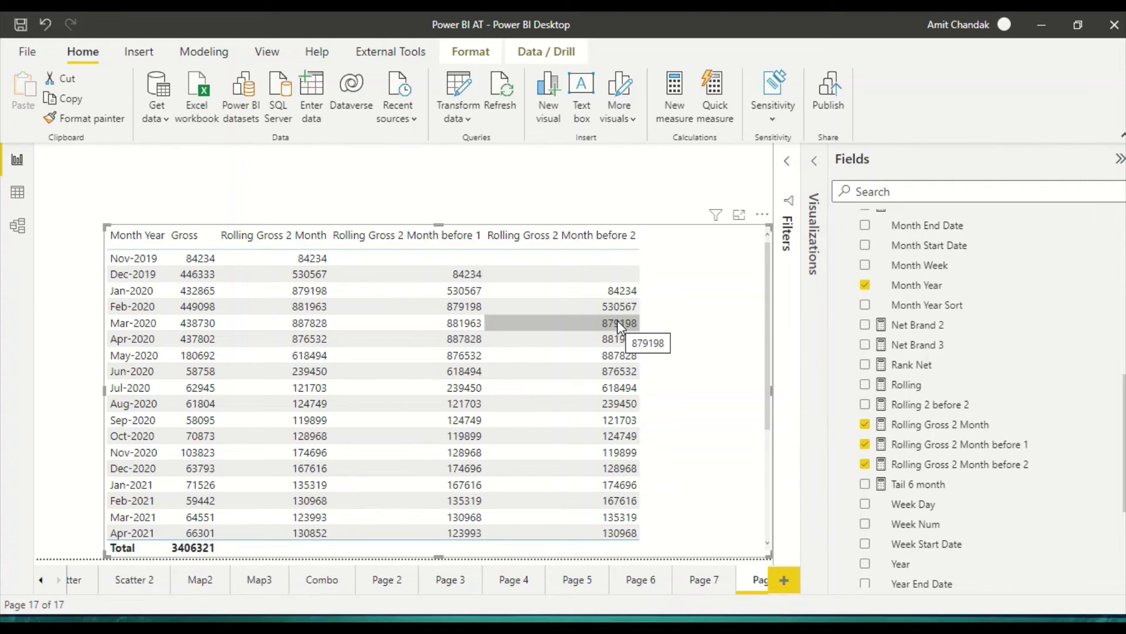
# Open the Rolling Gross 2 Month before 1 formula and examine its eomonth start date.
pyautogui.click(926, 447)
pyautogui.click(634, 158)
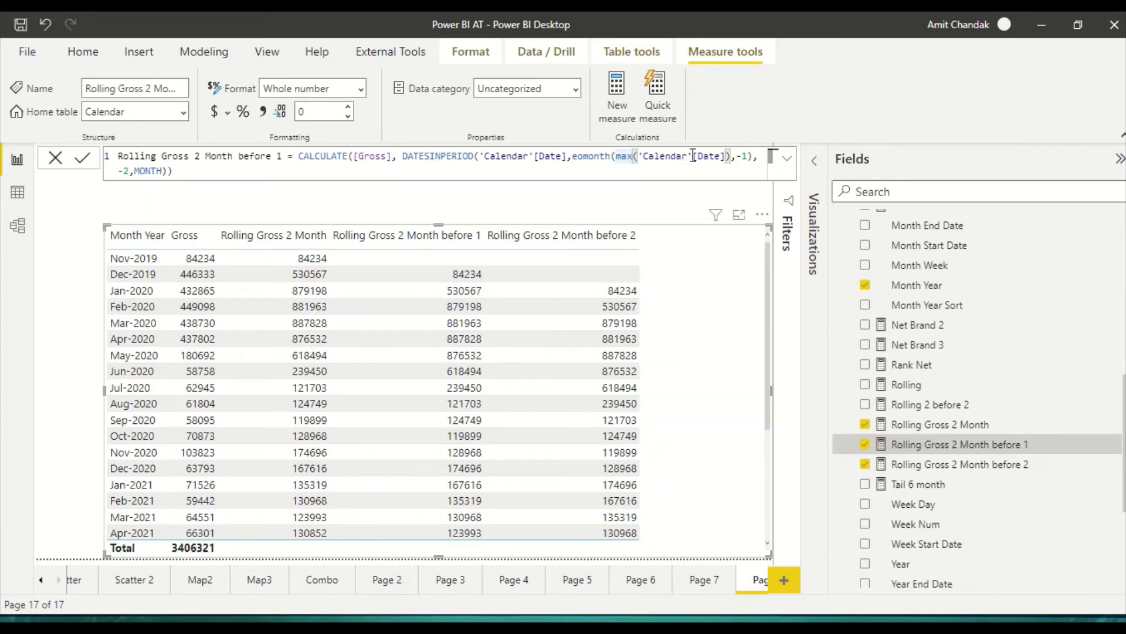
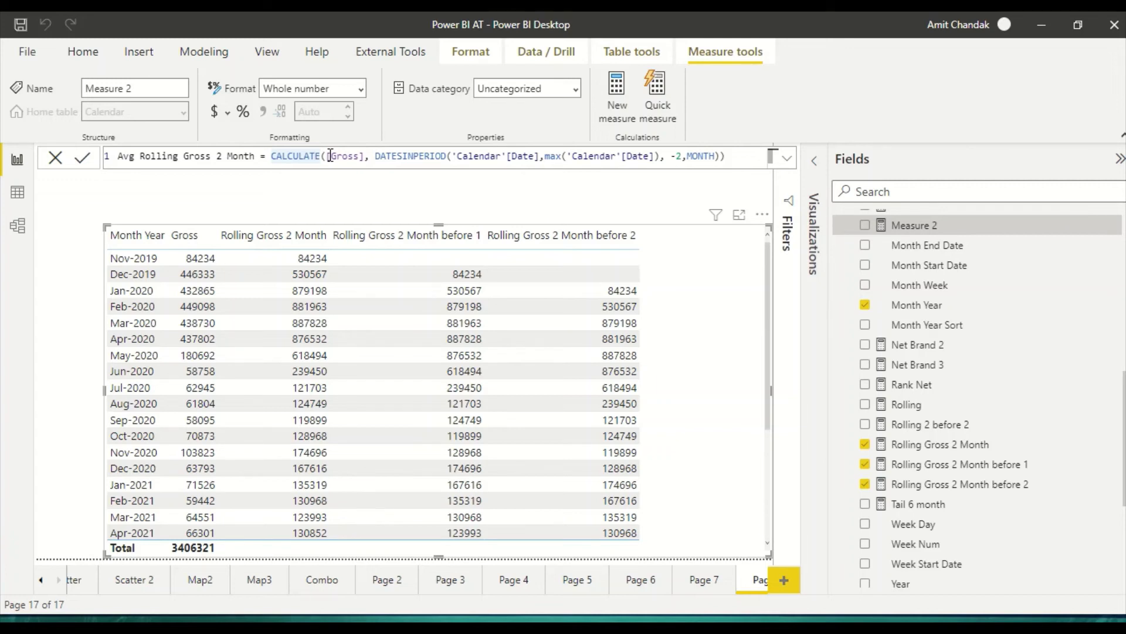
# Insert an AVERAGEX function before [Gross] inside the CALCULATE of the Avg Rolling Gross 2 Month formula.
pyautogui.click(330, 156)
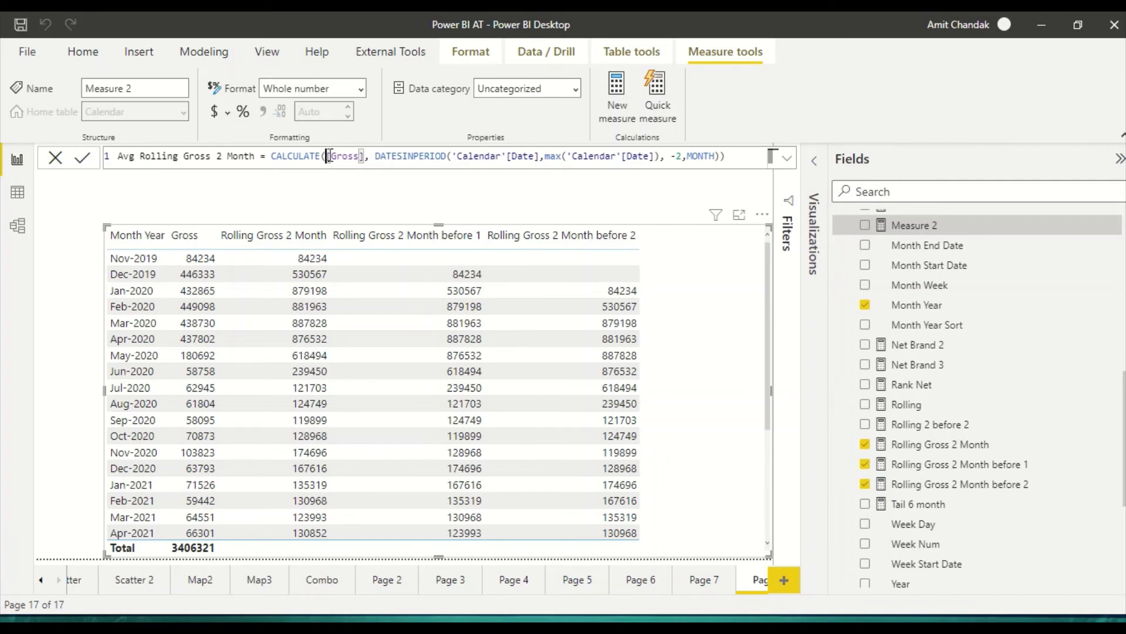
pyautogui.write('avg')
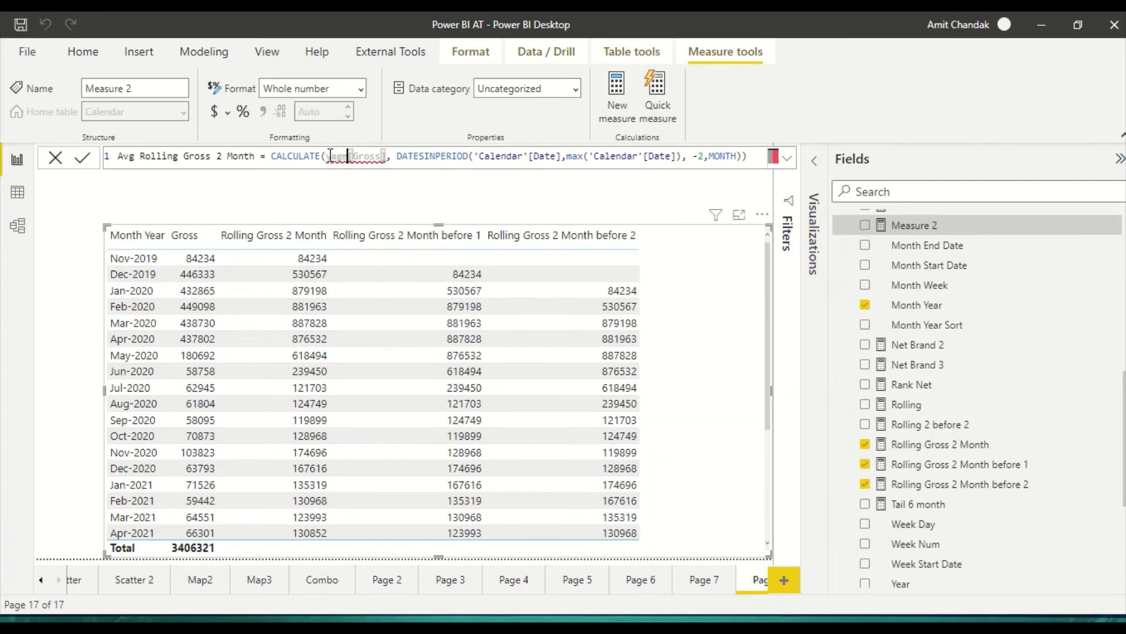
pyautogui.press('BackSpace')
pyautogui.press('BackSpace')
pyautogui.press('BackSpace')
pyautogui.write('Aver')
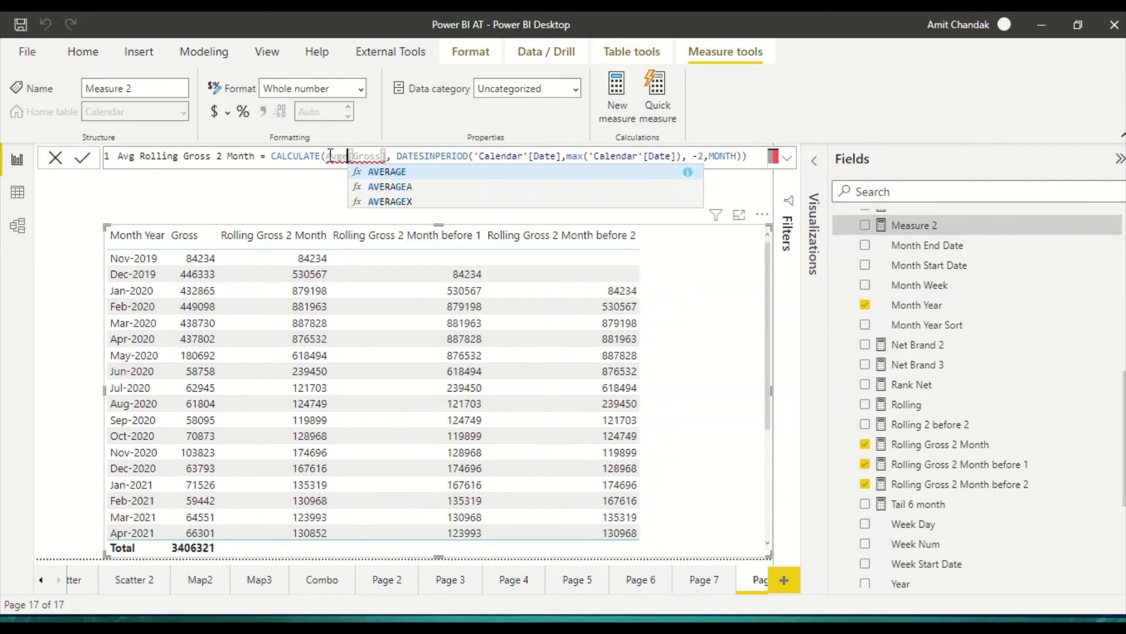
pyautogui.press('Down')
pyautogui.press('Down')
pyautogui.press('Tab')
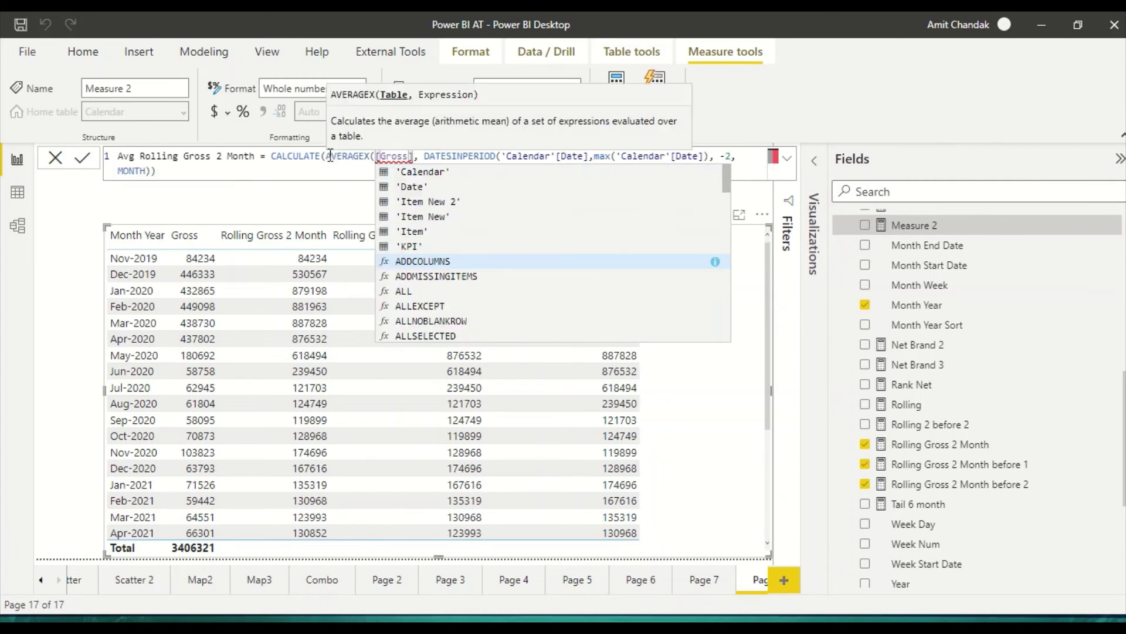
# Supply Values('Calendar'[Month Year]) as the table argument of AVERAGEX, separated from the [Gross] expression by a comma.
pyautogui.write('Values(')
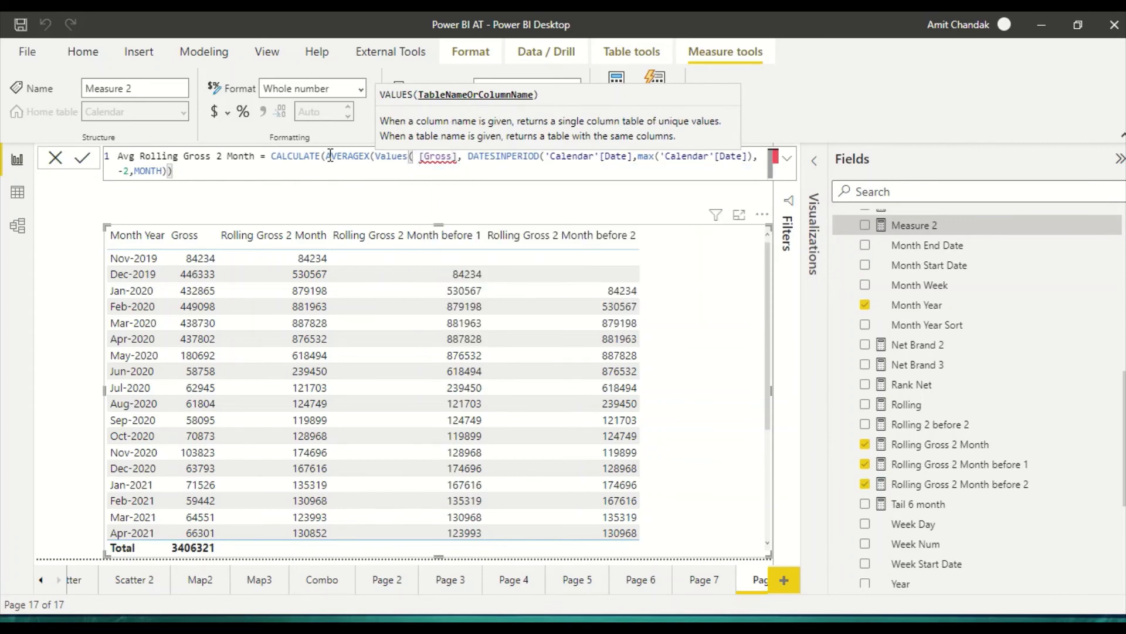
pyautogui.write(' cal')
pyautogui.press('Down')
pyautogui.press('Down')
pyautogui.press('Down')
pyautogui.press('Down')
pyautogui.press('Down')
pyautogui.press('Down')
pyautogui.press('Down')
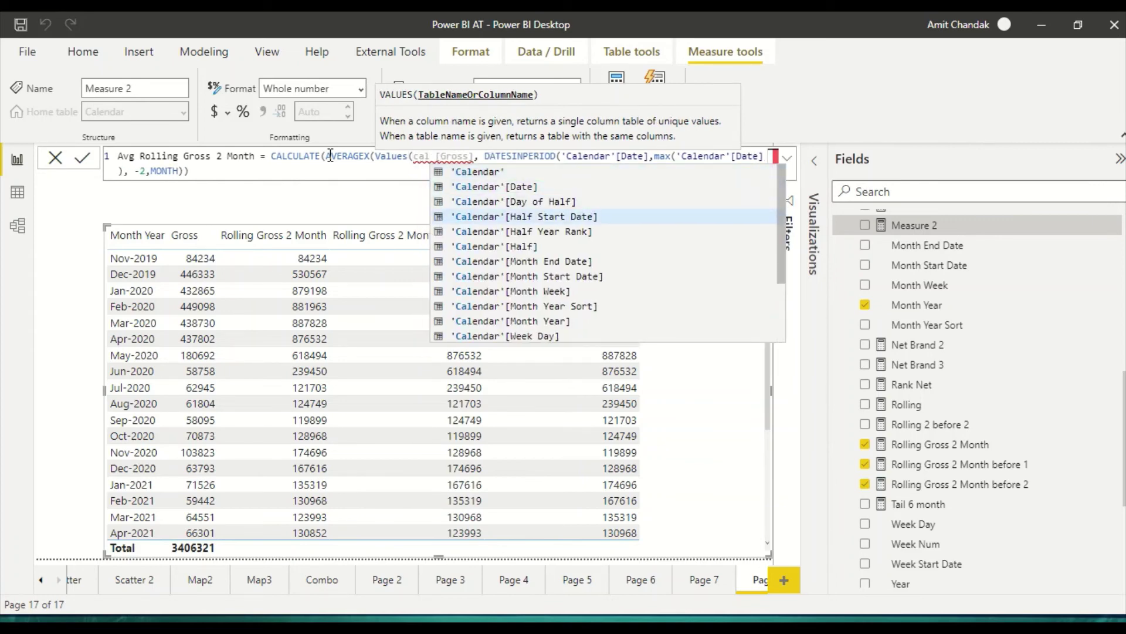
pyautogui.press('Down')
pyautogui.press('Down')
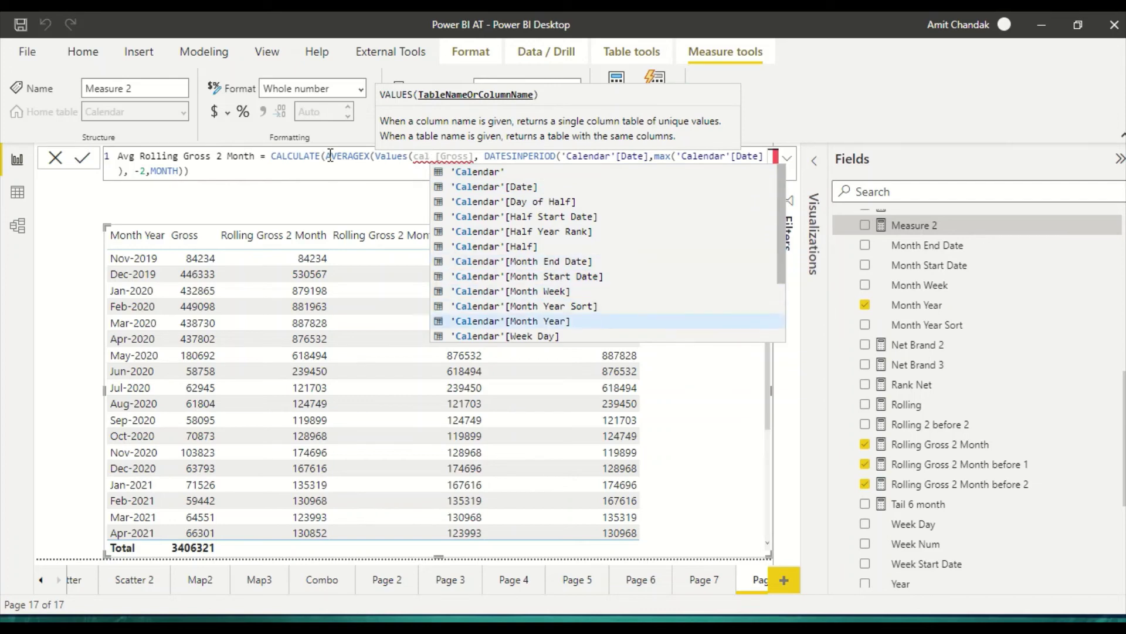
pyautogui.press('Tab')
pyautogui.write('),')
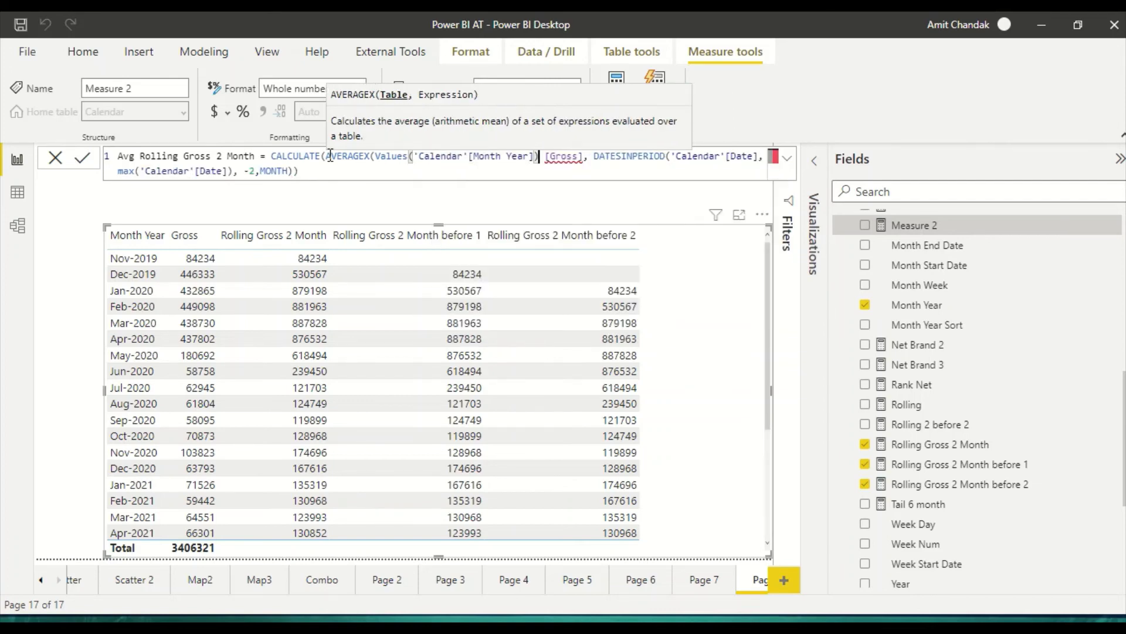
pyautogui.press('Right')
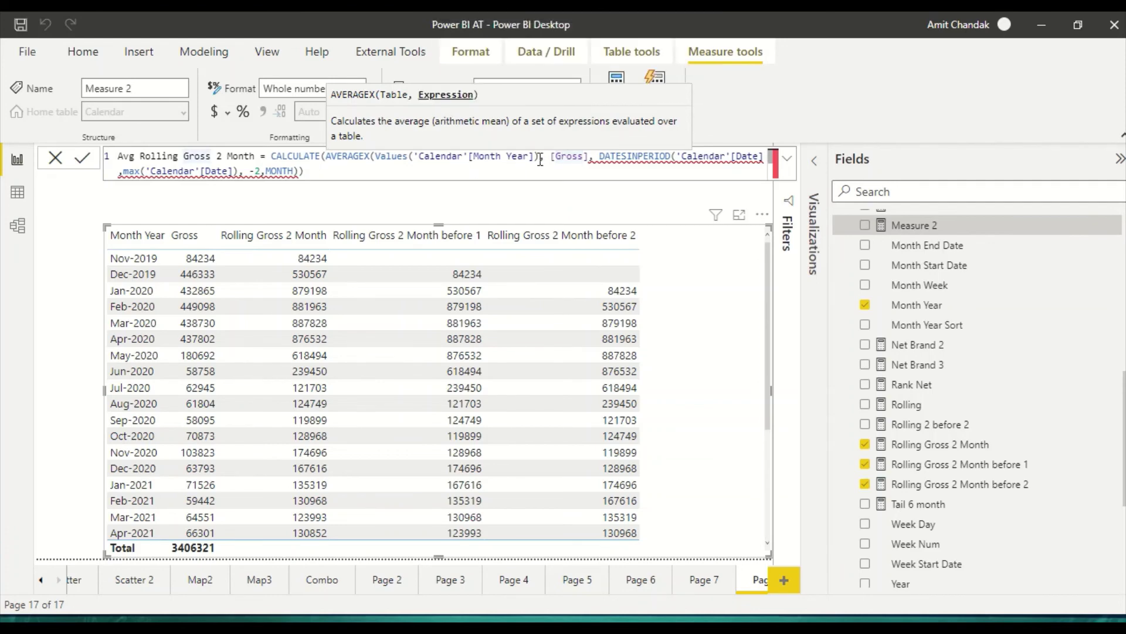
# Close the AVERAGEX function after [Gross], commit the formula, and add the Avg Rolling Gross 2 Month measure to the Month Year table.
pyautogui.click(588, 158)
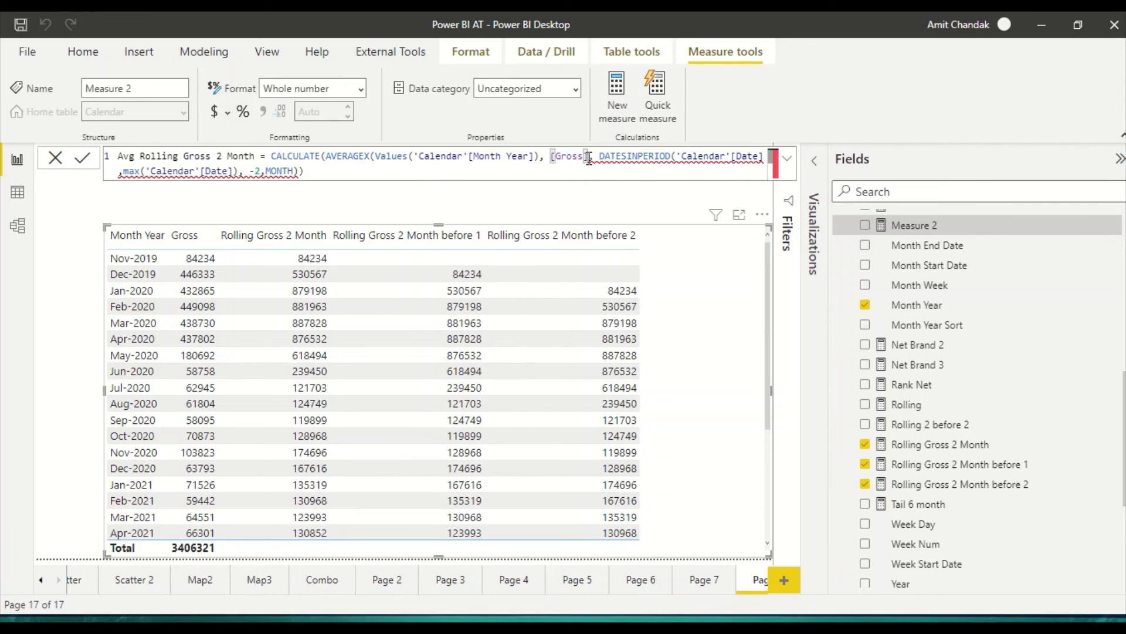
pyautogui.write('),')
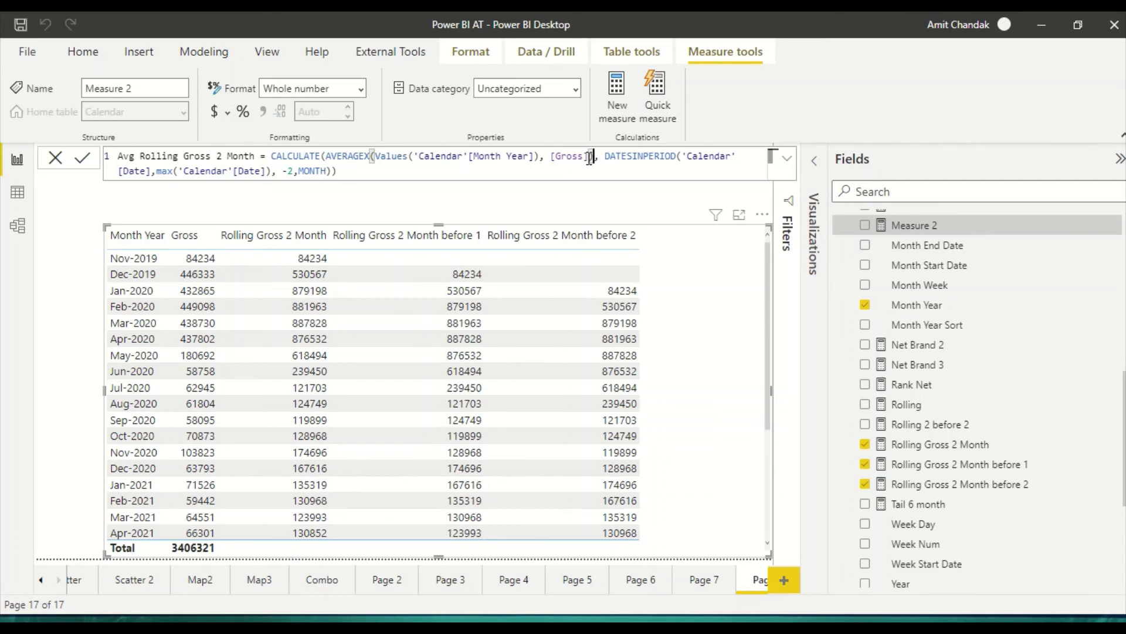
pyautogui.press('Return')
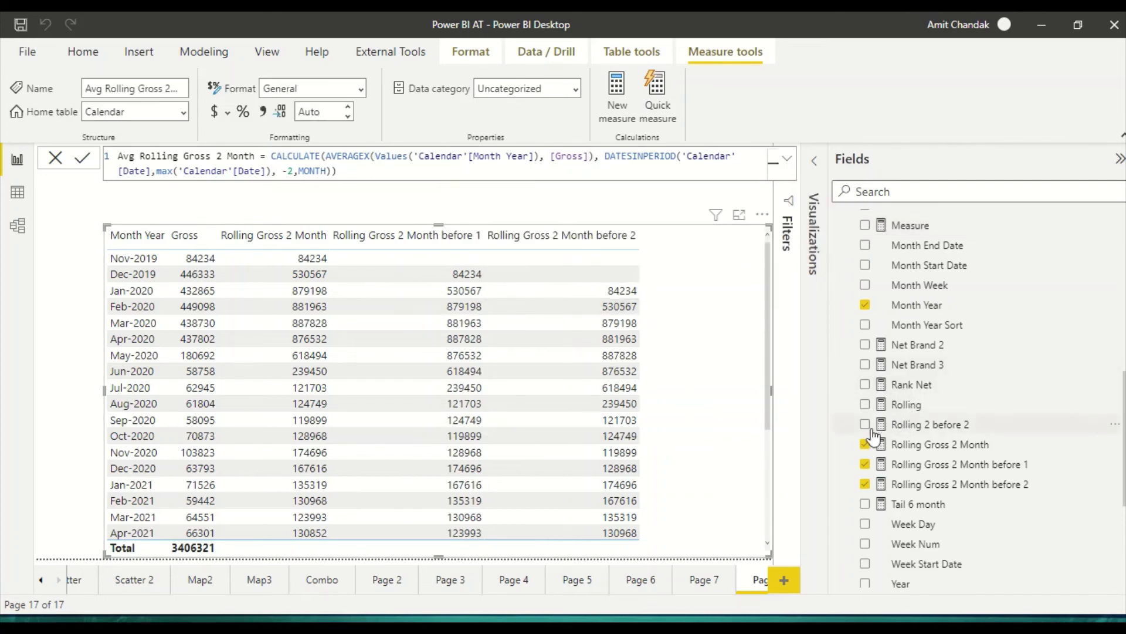
pyautogui.scroll(3, 850, 393)
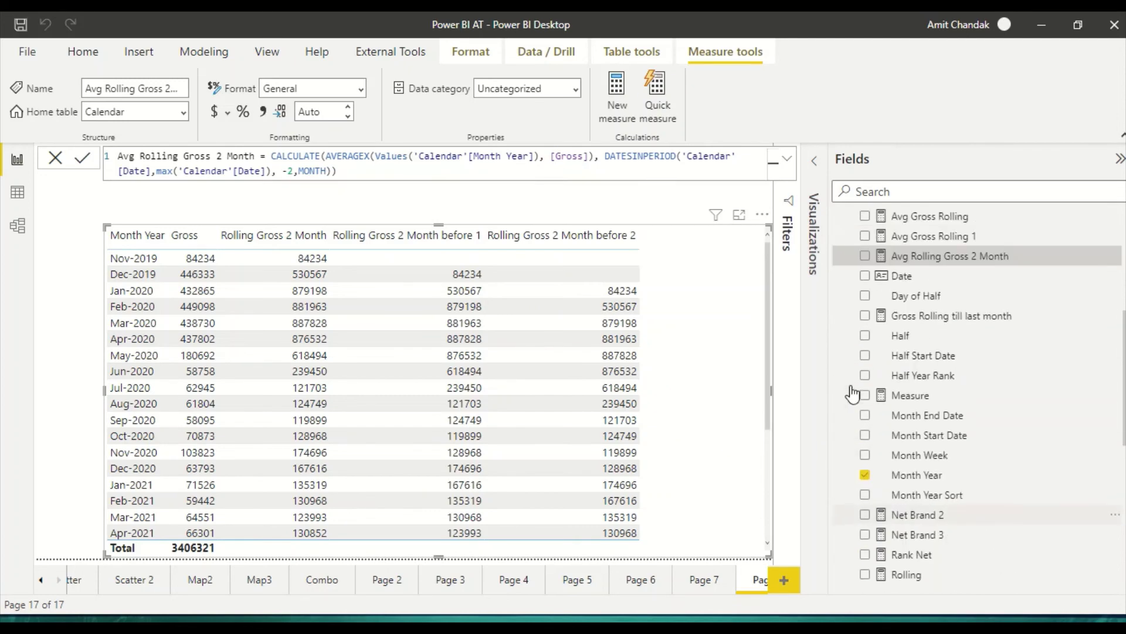
pyautogui.moveTo(942, 259); pyautogui.dragTo(713, 298)
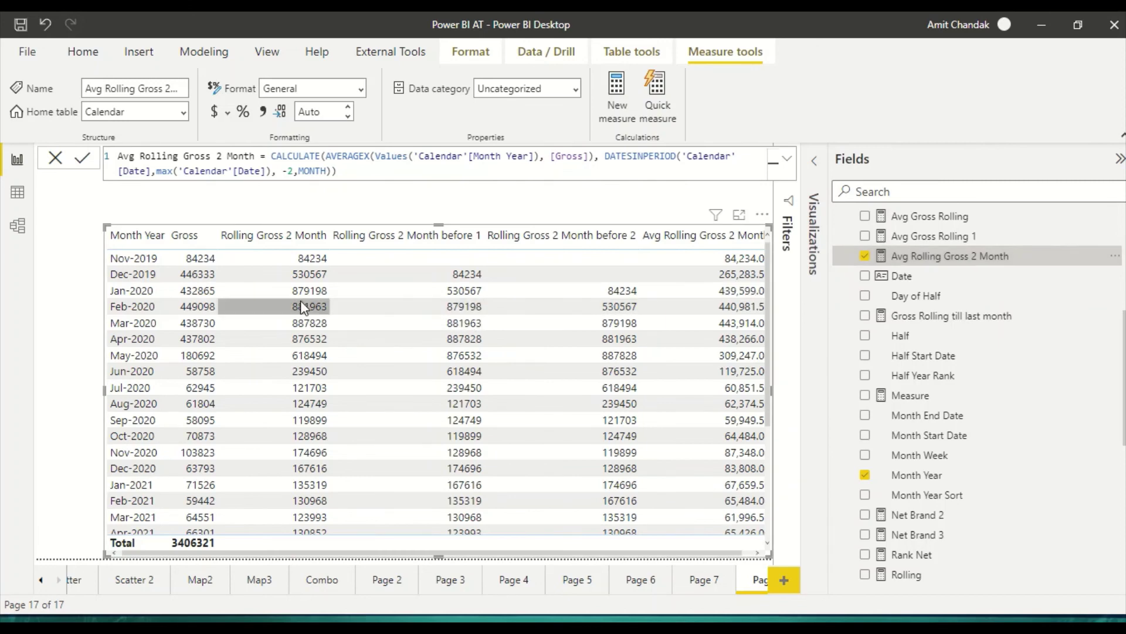